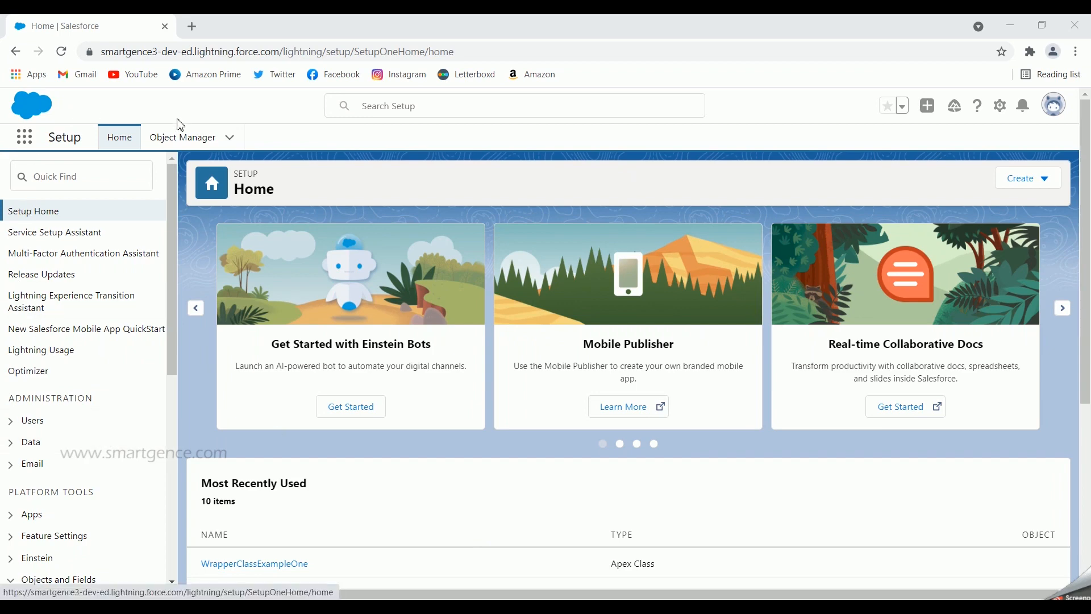
Start a new validation rule for the Account object in the Object Manager
{"action": "left_click", "coordinate": [187, 139]}
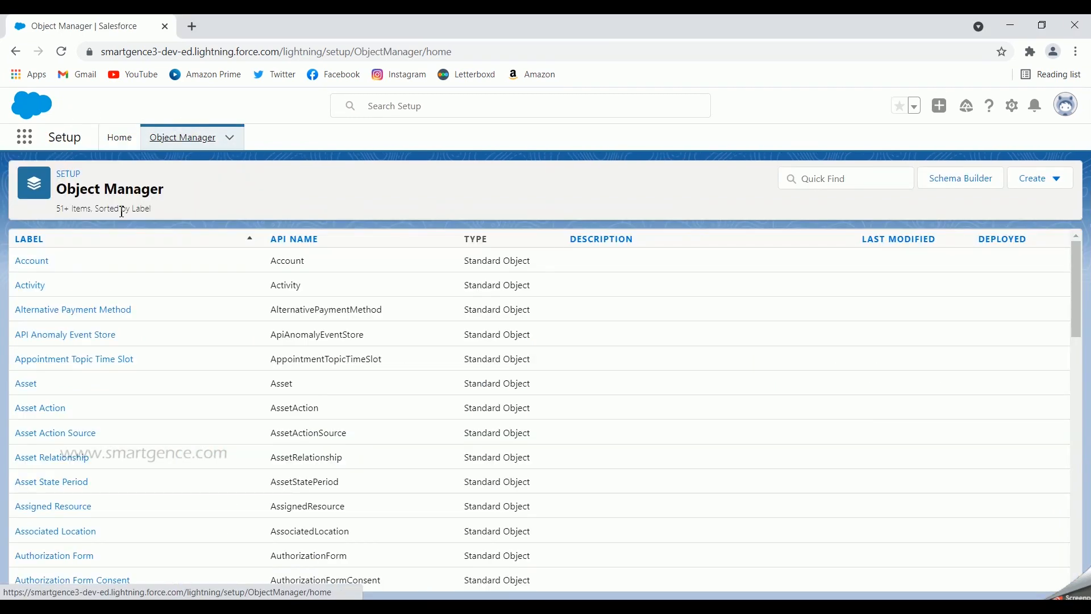
{"action": "left_click", "coordinate": [41, 264]}
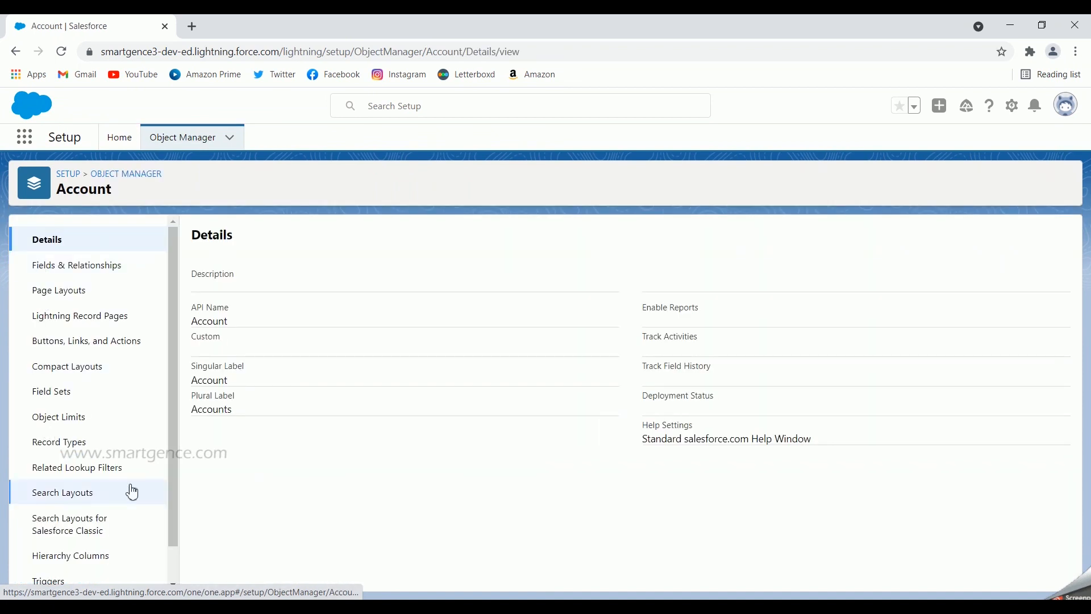
{"action": "scroll", "coordinate": [100, 380], "scroll_direction": "down", "scroll_amount": 1}
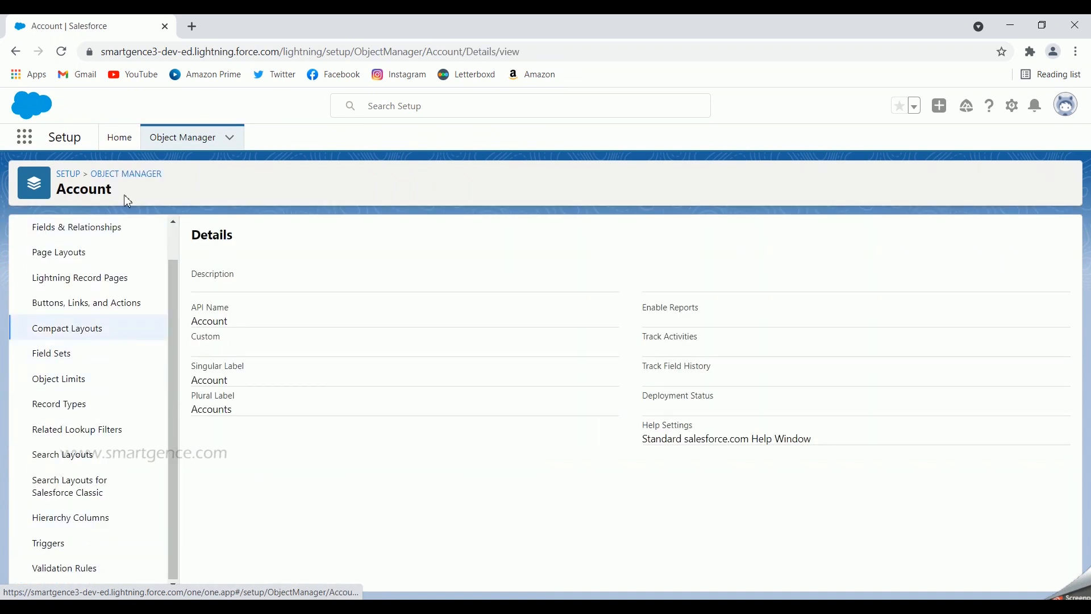
{"action": "left_click", "coordinate": [64, 579]}
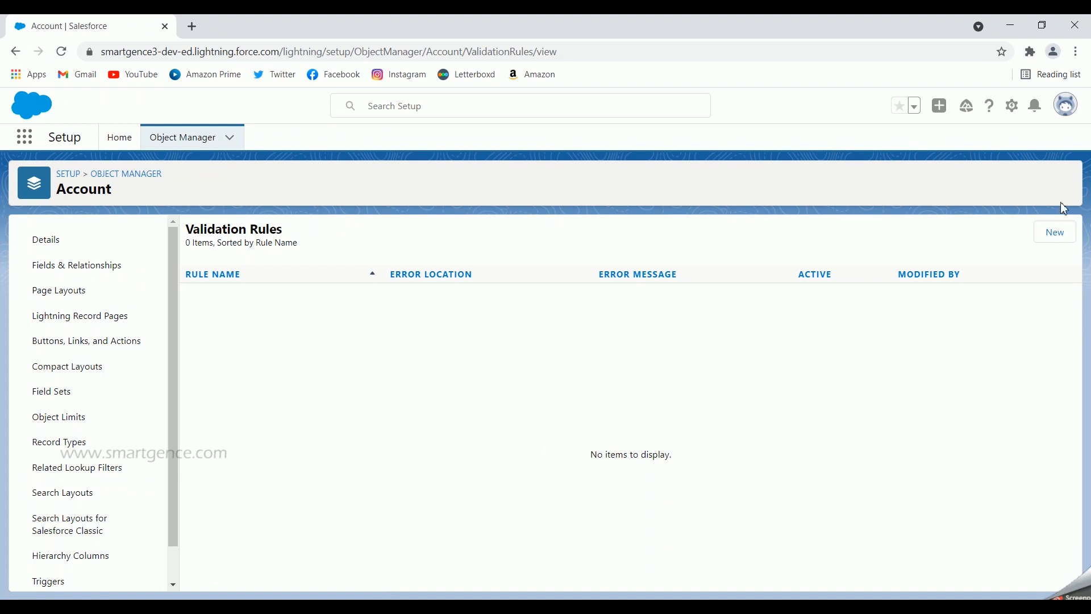
{"action": "left_click", "coordinate": [1057, 240]}
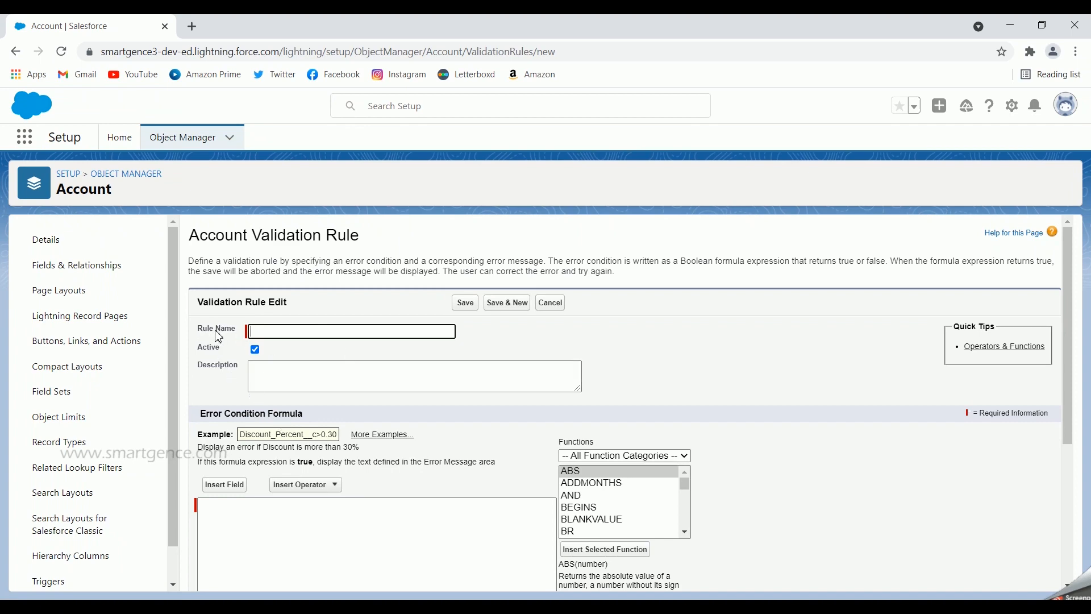
Review the validation rule form and name the rule Age_Validation
{"action": "scroll", "coordinate": [455, 427], "scroll_direction": "down", "scroll_amount": 4}
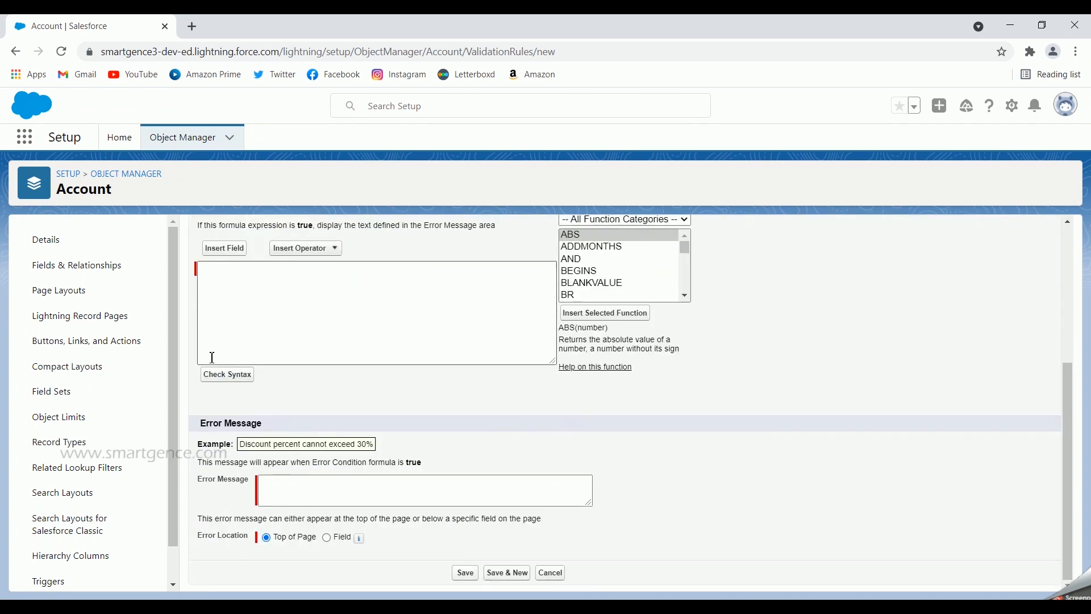
{"action": "scroll", "coordinate": [203, 377], "scroll_direction": "up", "scroll_amount": 1}
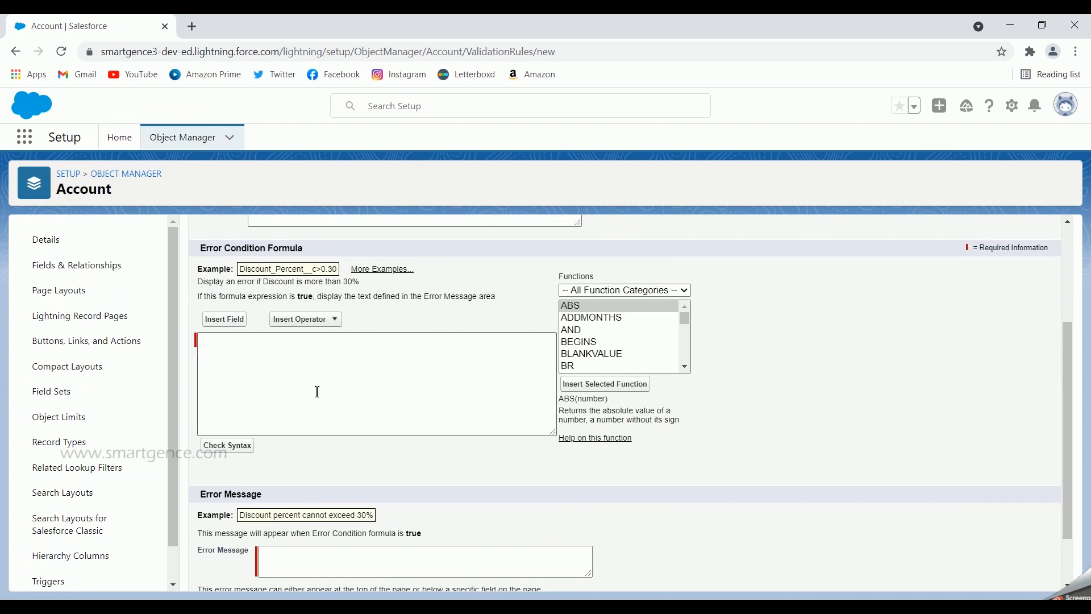
{"action": "scroll", "coordinate": [449, 444], "scroll_direction": "down", "scroll_amount": 1}
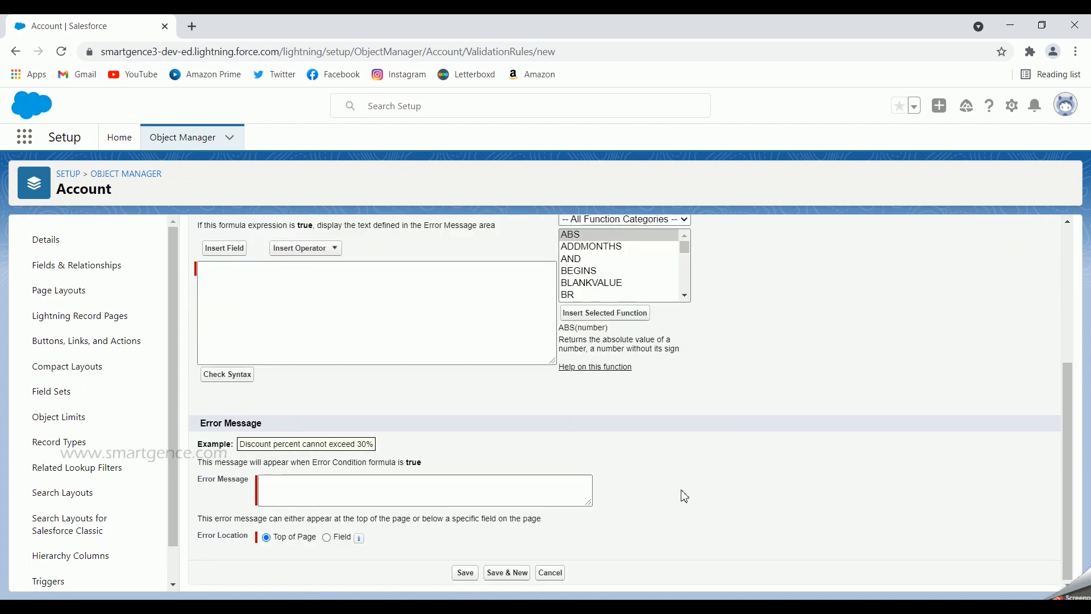
{"action": "scroll", "coordinate": [738, 493], "scroll_direction": "up", "scroll_amount": 1}
{"action": "scroll", "coordinate": [738, 493], "scroll_direction": "up", "scroll_amount": 3}
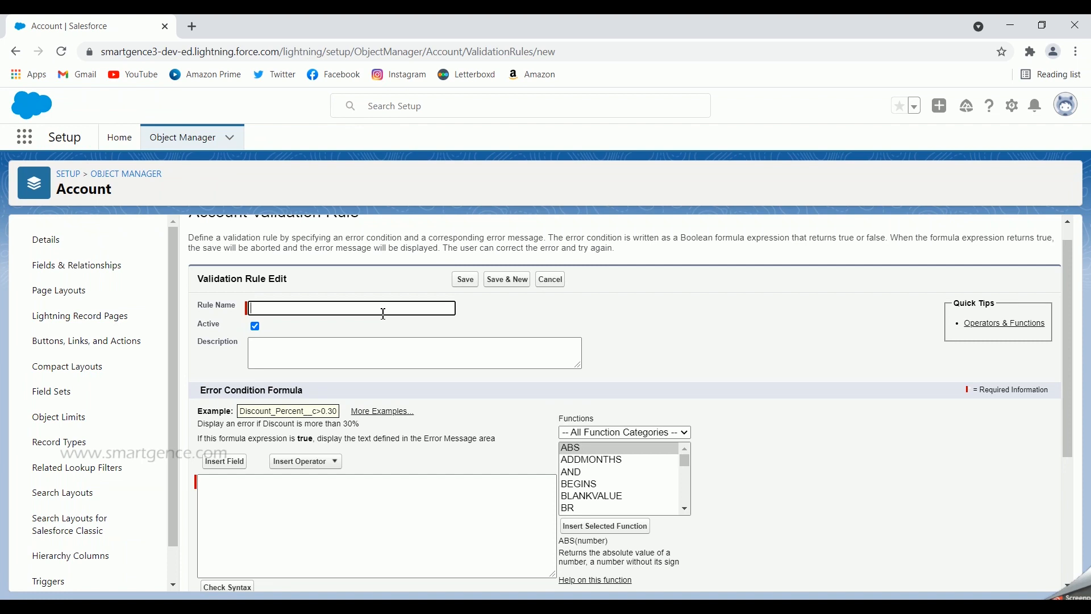
{"action": "type", "text": "Age Validation"}
{"action": "left_click", "coordinate": [217, 337]}
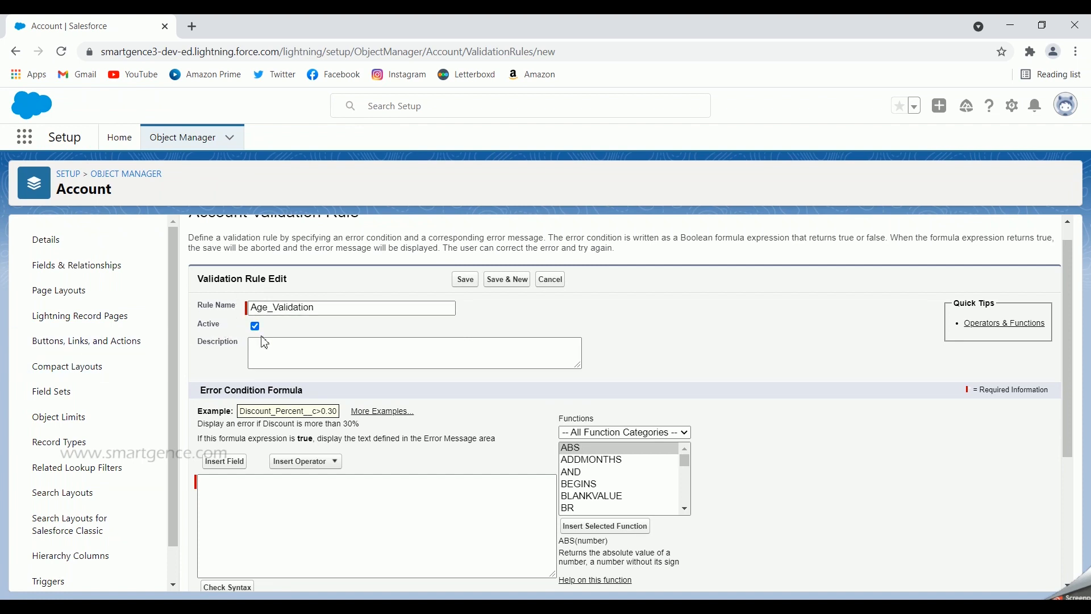
Enter "To validate the age of the account" as the rule's description
{"action": "left_click", "coordinate": [323, 344]}
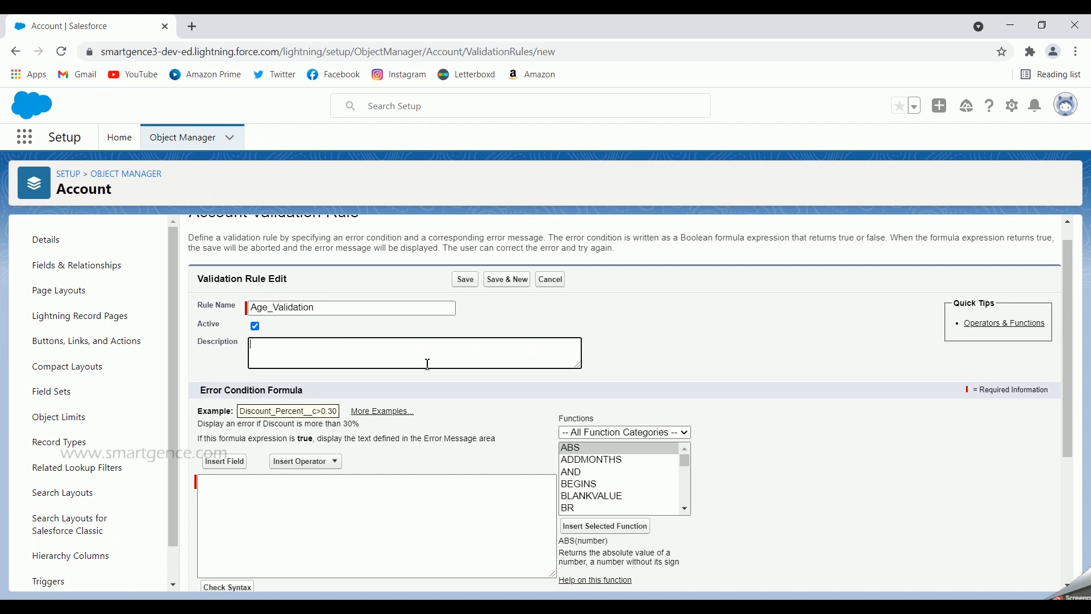
{"action": "type", "text": "Age should not be"}
{"action": "key", "text": "ctrl+a"}
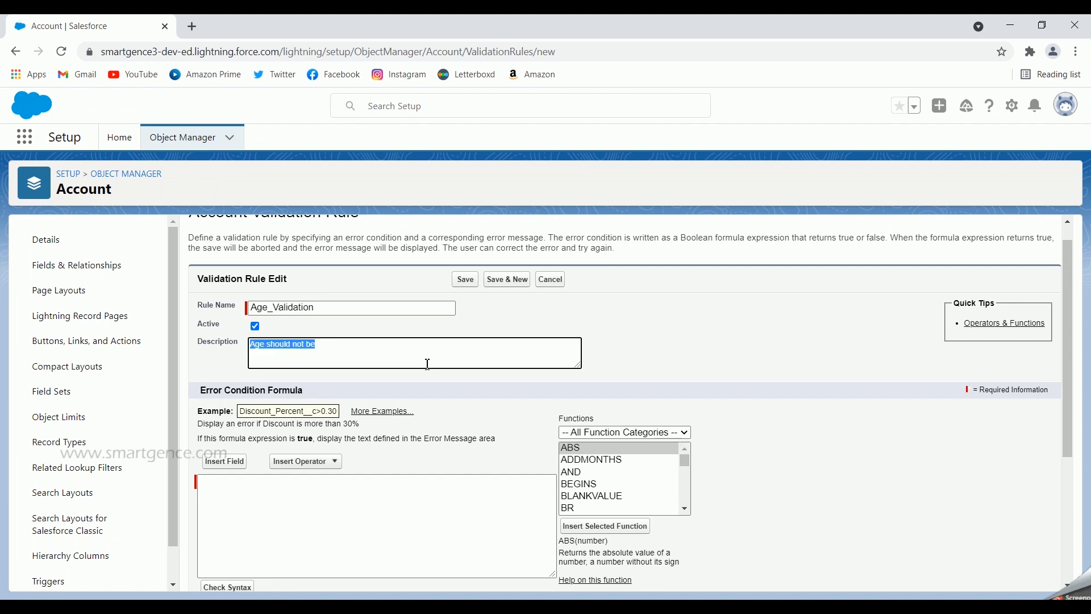
{"action": "type", "text": "Vali"}
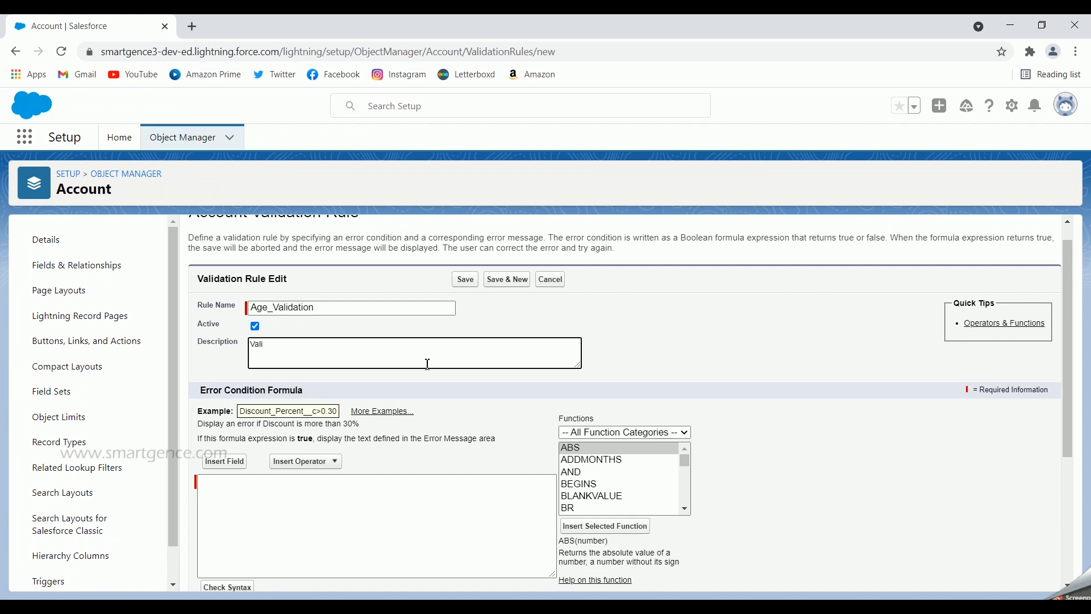
{"action": "key", "text": "ctrl+a"}
{"action": "type", "text": "To vali"}
{"action": "type", "text": "date the "}
{"action": "type", "text": "prog"}
{"action": "key", "text": "BackSpace"}
{"action": "key", "text": "BackSpace"}
{"action": "key", "text": "BackSpace"}
{"action": "key", "text": "BackSpace"}
{"action": "type", "text": "age of the account"}
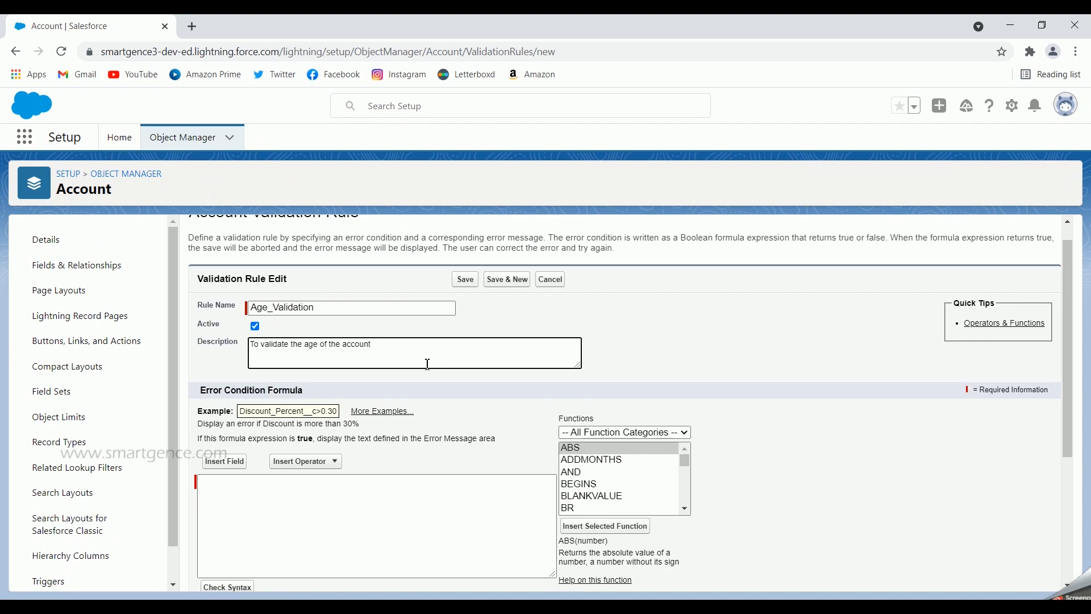
Browse the available formula functions and insert the OR function into the error condition formula
{"action": "scroll", "coordinate": [428, 364], "scroll_direction": "down", "scroll_amount": 3}
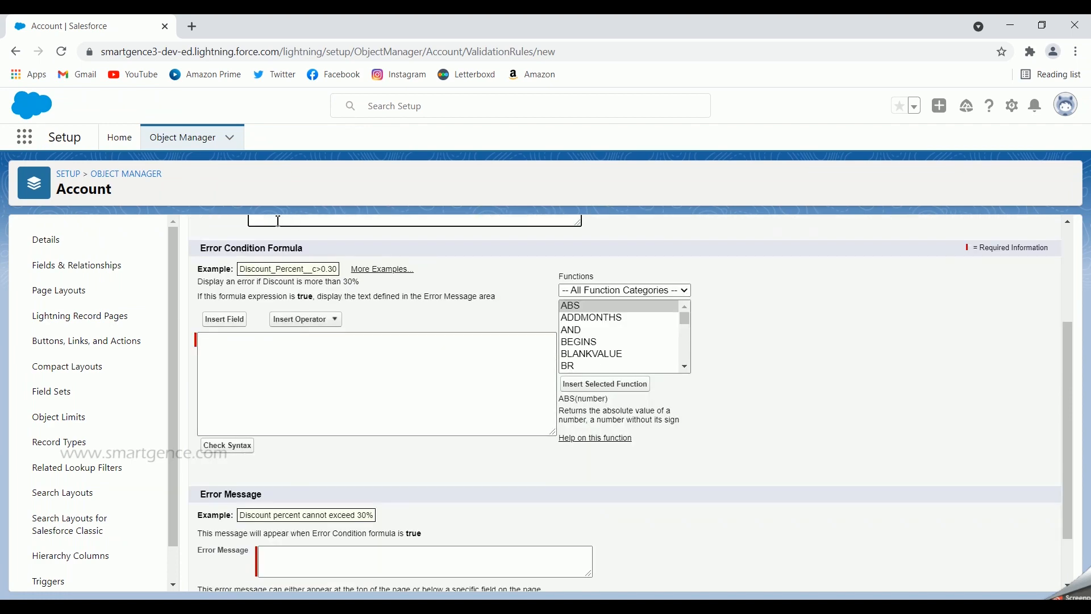
{"action": "left_click", "coordinate": [329, 395]}
{"action": "left_click", "coordinate": [571, 333]}
{"action": "left_click", "coordinate": [604, 355]}
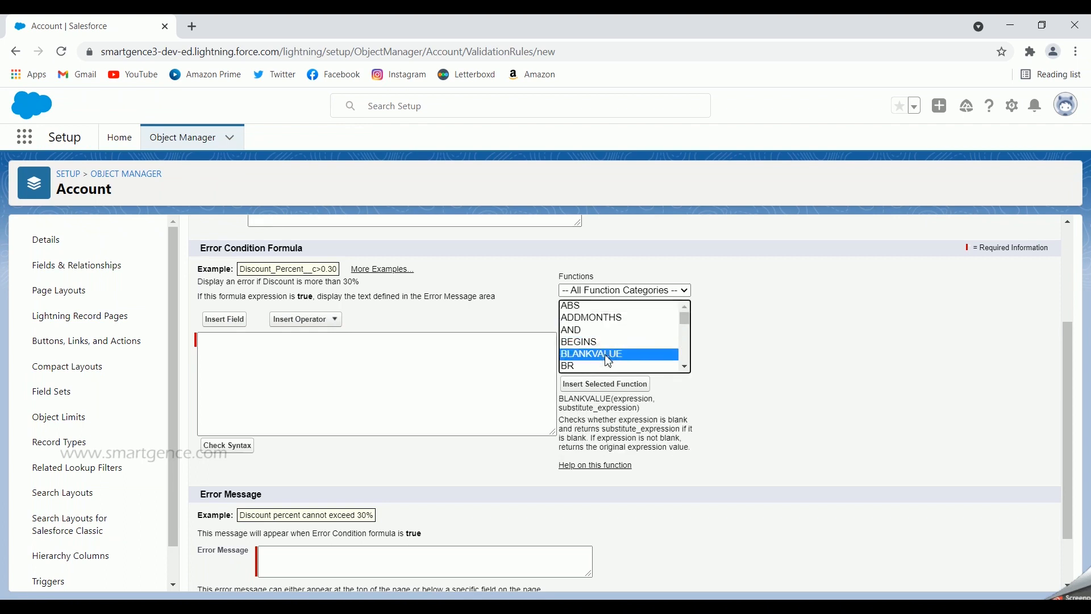
{"action": "scroll", "coordinate": [614, 354], "scroll_direction": "down", "scroll_amount": 2}
{"action": "scroll", "coordinate": [611, 348], "scroll_direction": "down", "scroll_amount": 1}
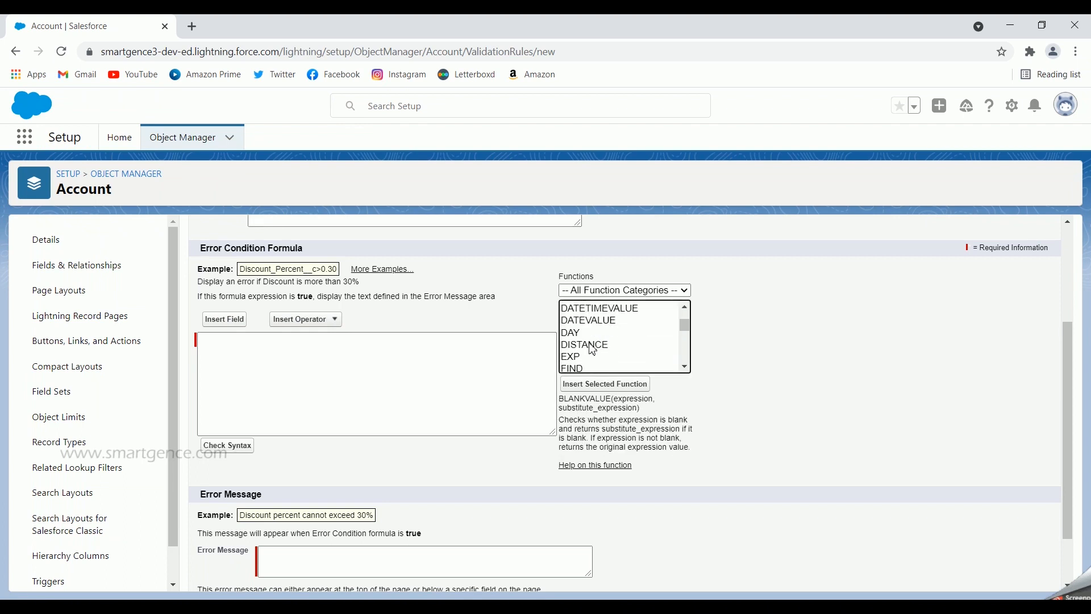
{"action": "left_click", "coordinate": [590, 344]}
{"action": "key", "text": "o"}
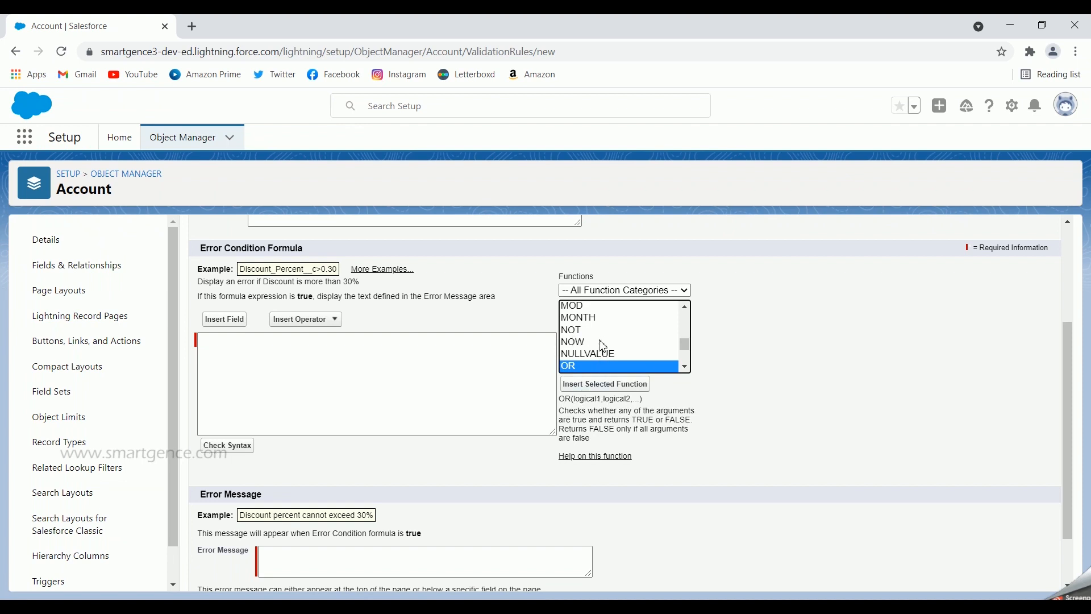
{"action": "left_click", "coordinate": [591, 393]}
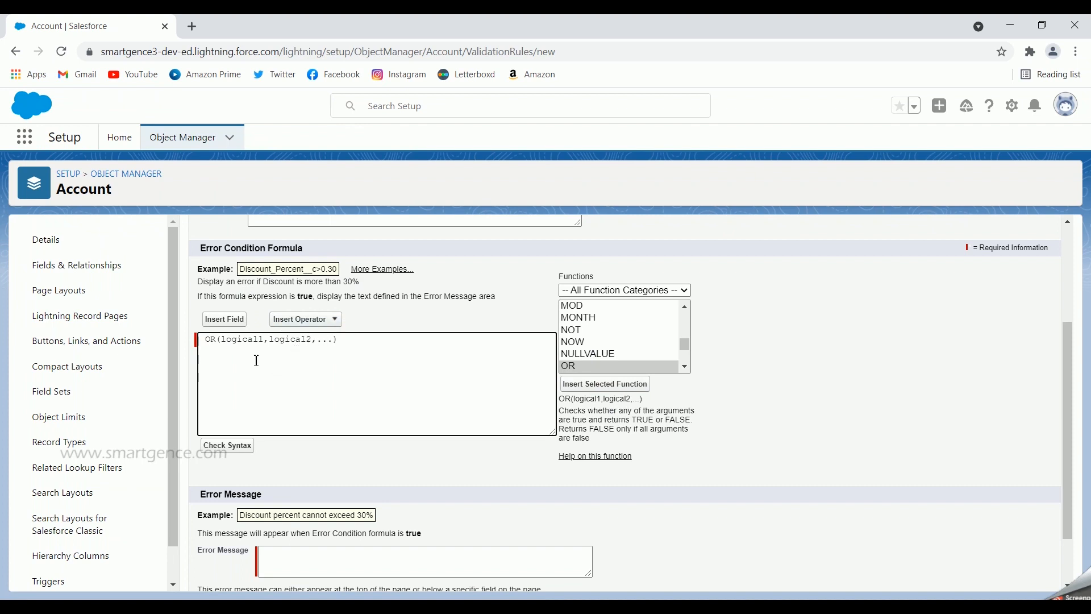
Replace the OR function text in the formula with Age__c and clear the formula again
{"action": "left_click_drag", "start_coordinate": [370, 343], "coordinate": [198, 348]}
{"action": "key", "text": "BackSpace"}
{"action": "type", "text": "Age__c"}
{"action": "key", "text": "ctrl+a"}
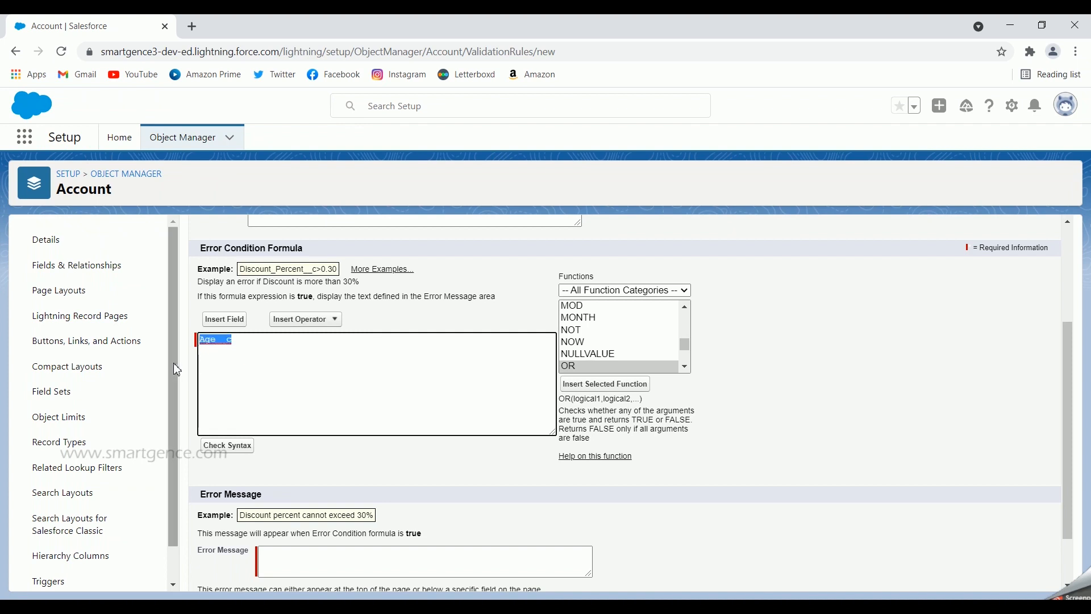
{"action": "key", "text": "BackSpace"}
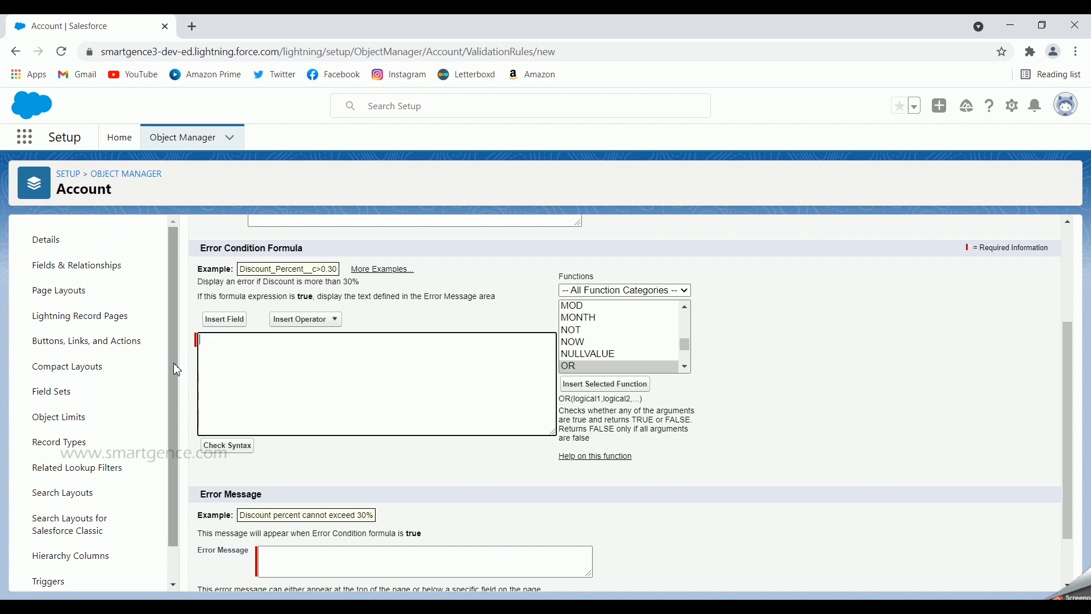
Insert the Account object's Age field into the error condition formula using the field picker
{"action": "left_click", "coordinate": [233, 322]}
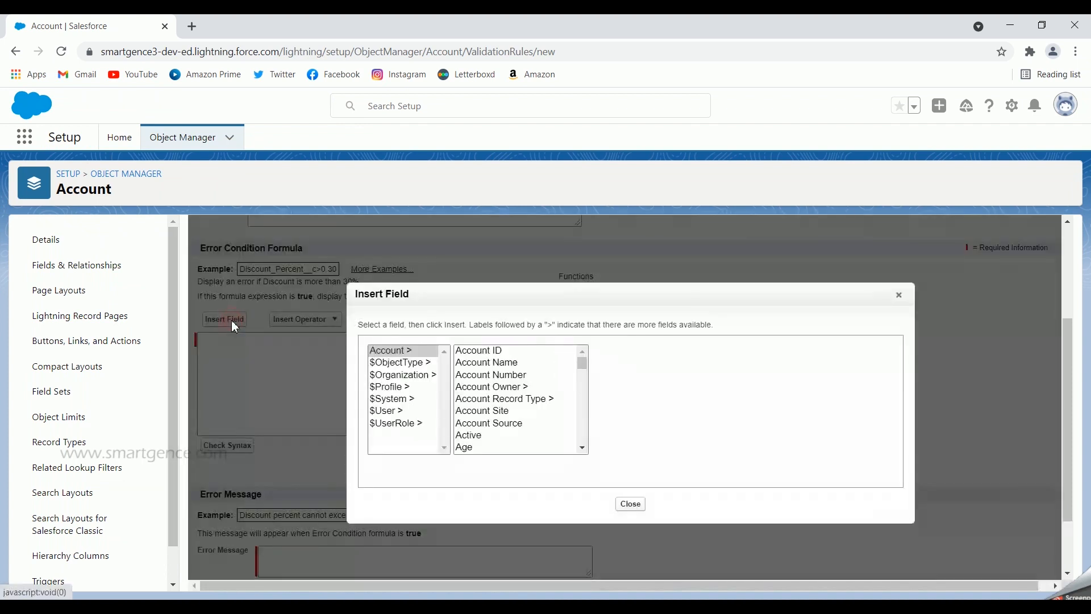
{"action": "left_click", "coordinate": [396, 352]}
{"action": "left_click", "coordinate": [471, 449]}
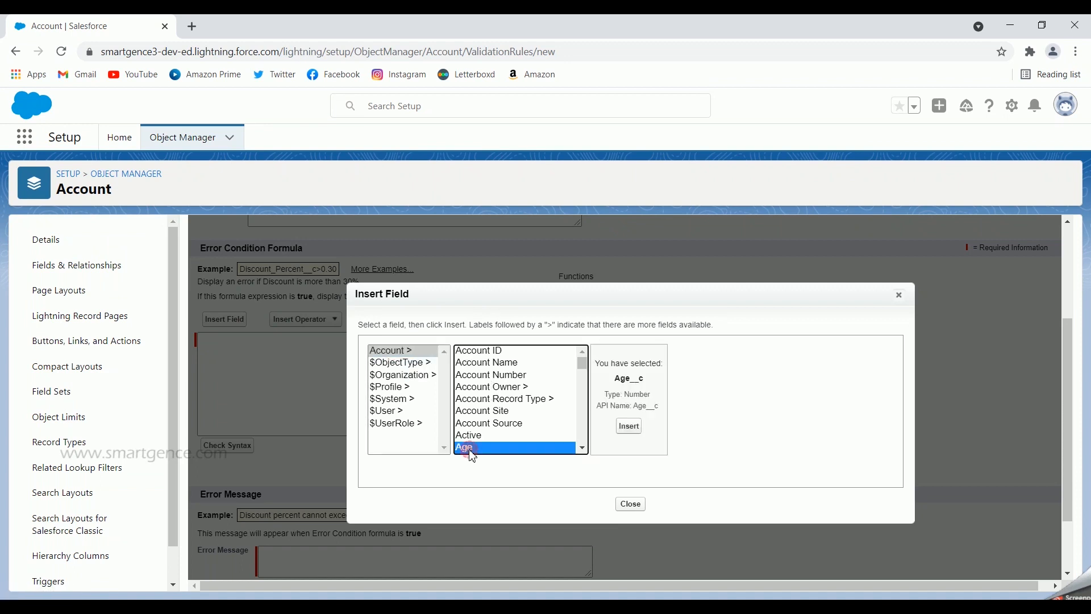
{"action": "left_click", "coordinate": [631, 428]}
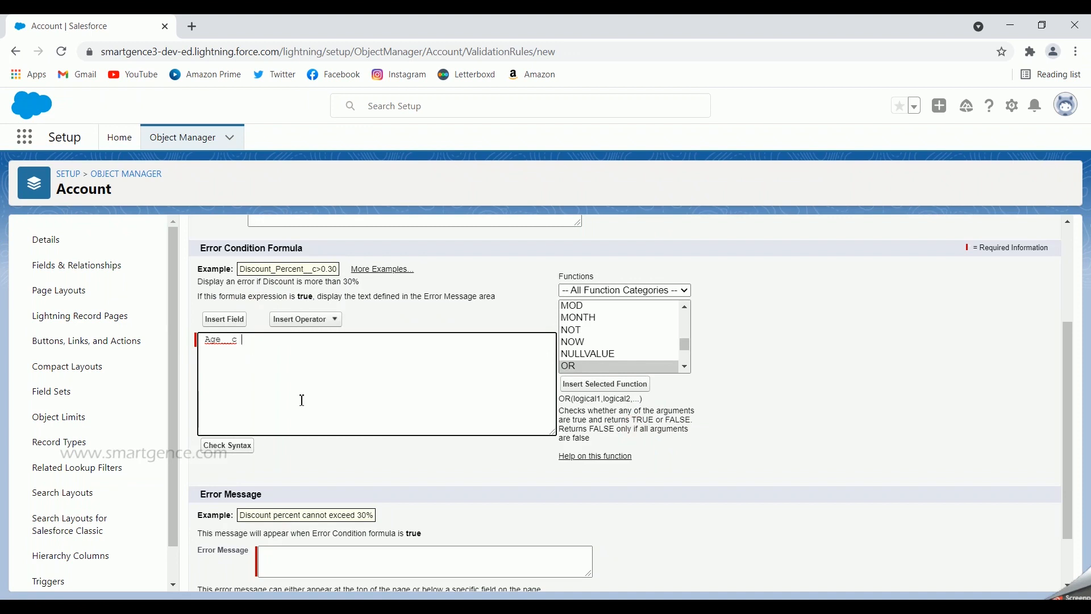
Complete the formula with the Less Than operator and the value 18, and check its syntax
{"action": "left_click", "coordinate": [335, 322]}
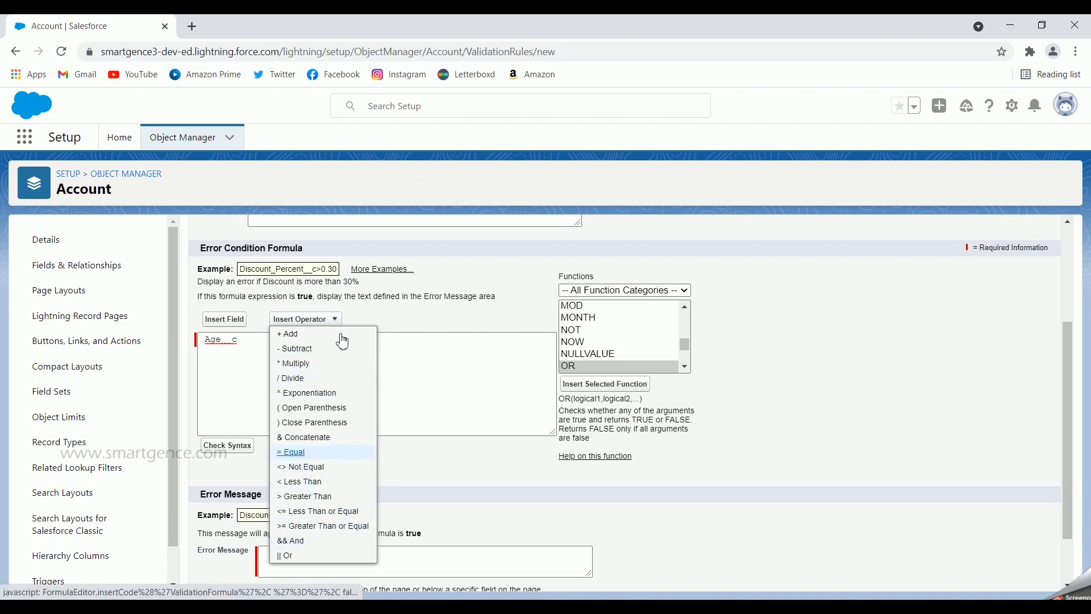
{"action": "left_click", "coordinate": [255, 353]}
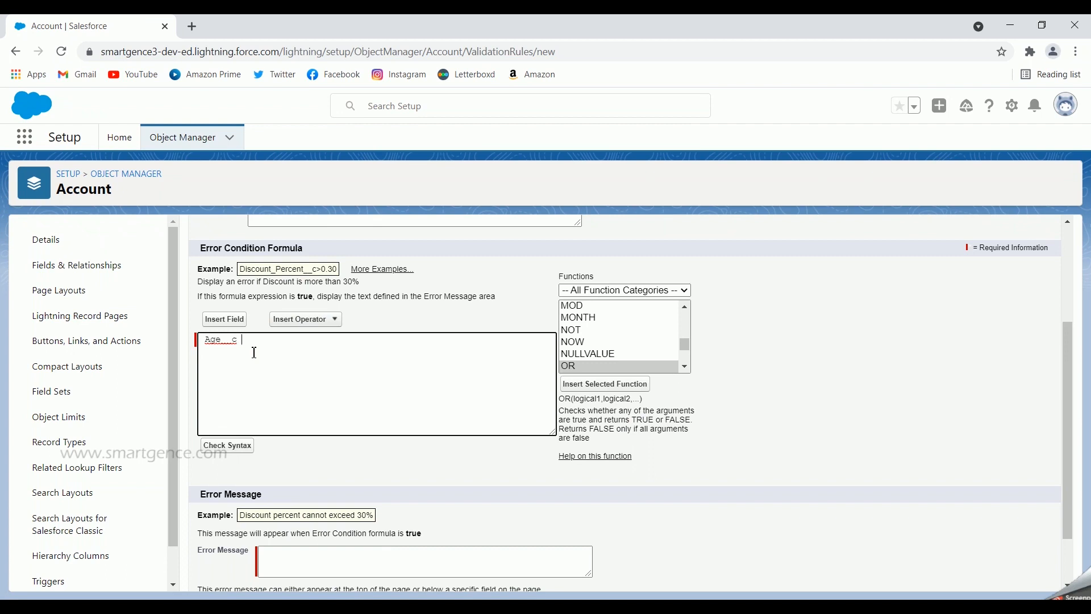
{"action": "left_click", "coordinate": [306, 319]}
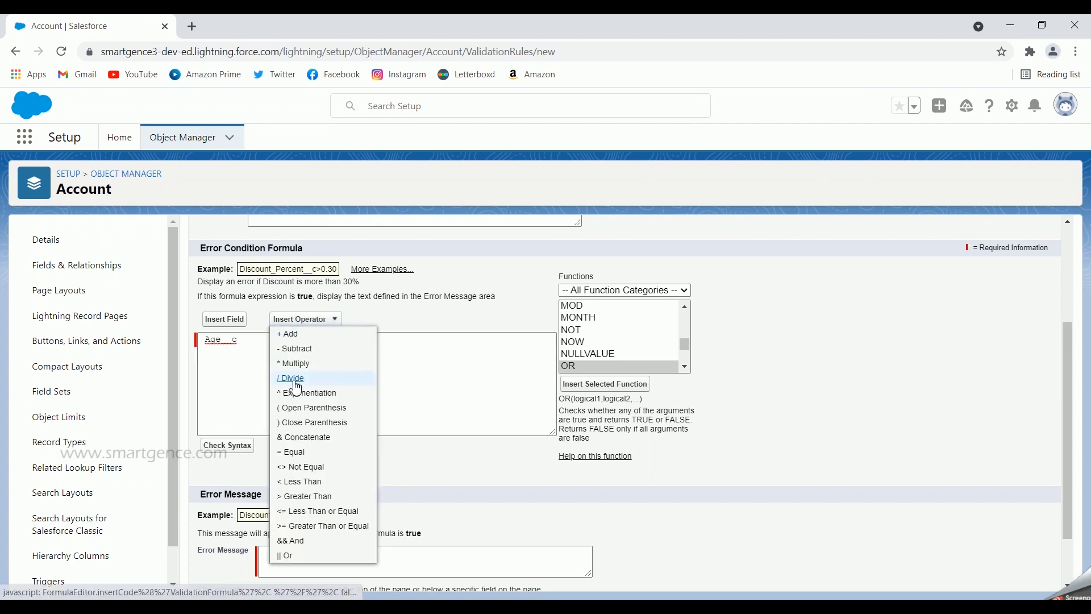
{"action": "left_click", "coordinate": [297, 484]}
{"action": "type", "text": "18"}
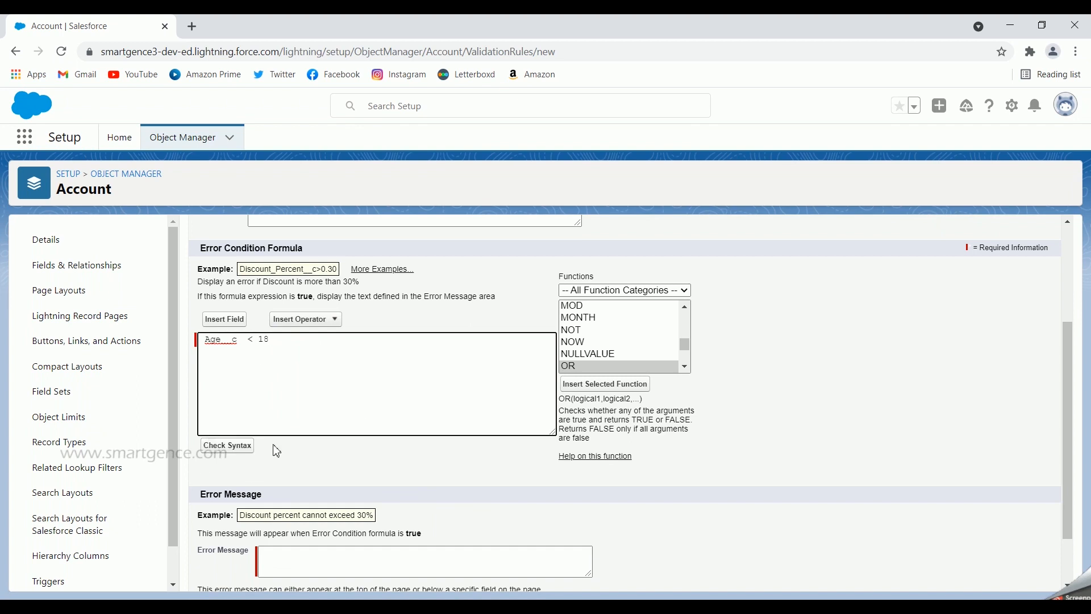
{"action": "left_click", "coordinate": [228, 446]}
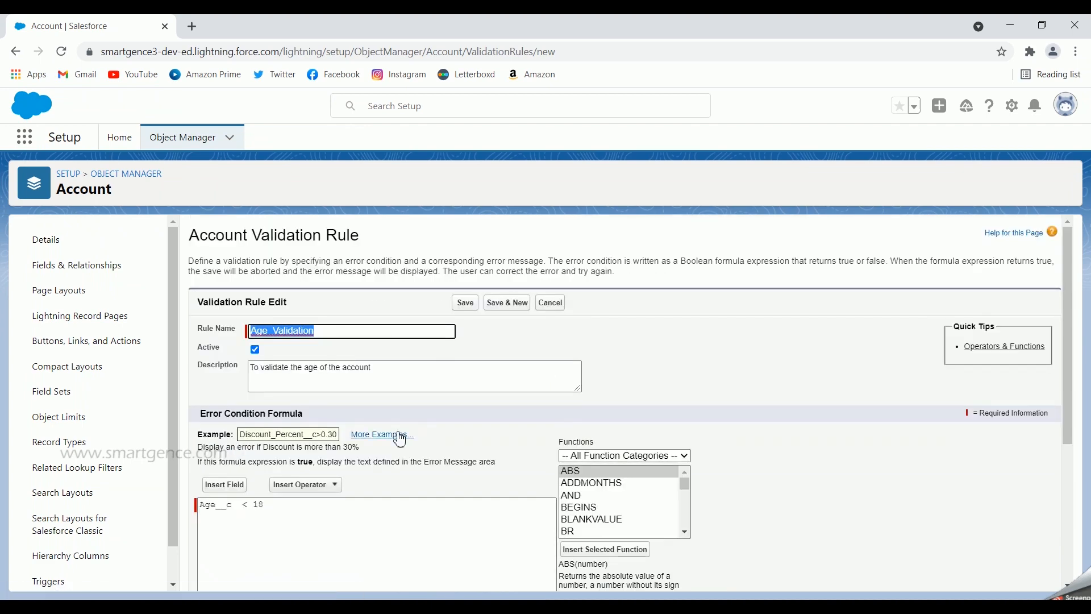
{"action": "scroll", "coordinate": [397, 435], "scroll_direction": "down", "scroll_amount": 4}
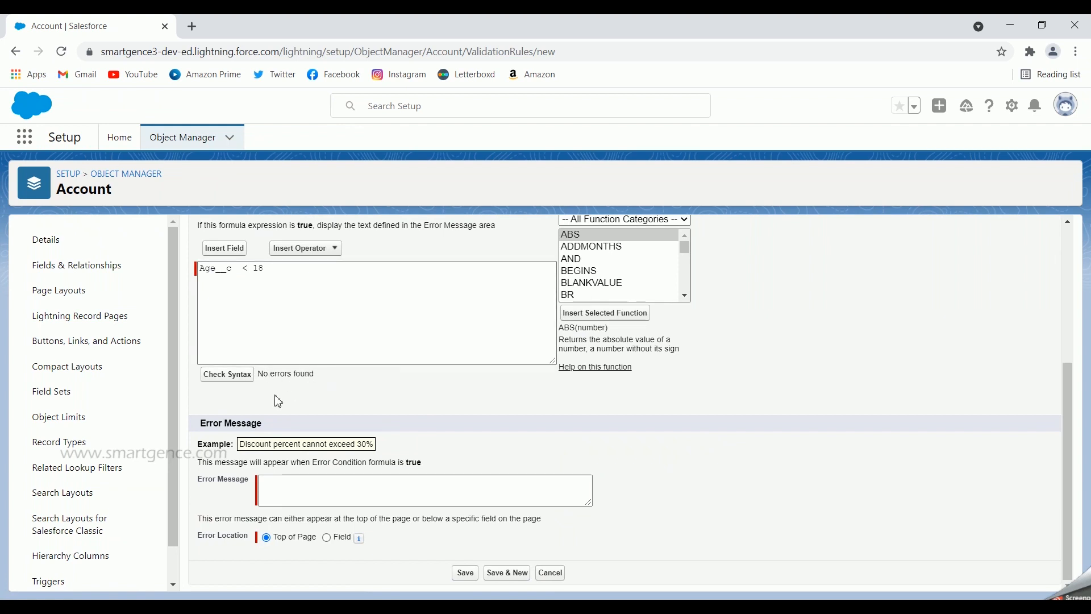
Change the field name in the formula to Age1__c and check the syntax
{"action": "left_click", "coordinate": [237, 271]}
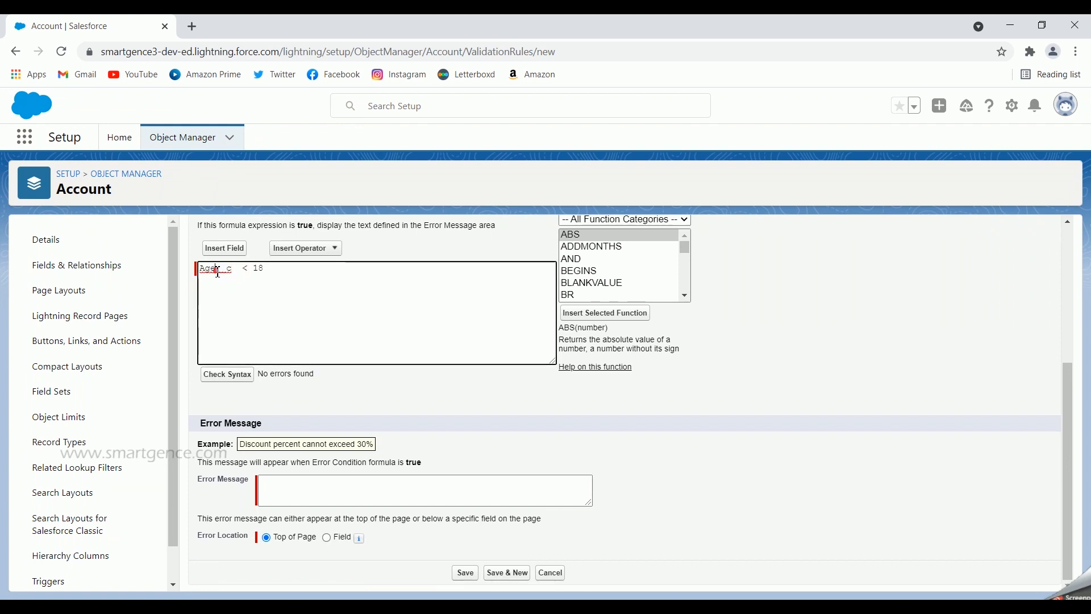
{"action": "left_click", "coordinate": [216, 269]}
{"action": "type", "text": "1"}
{"action": "left_click", "coordinate": [243, 378]}
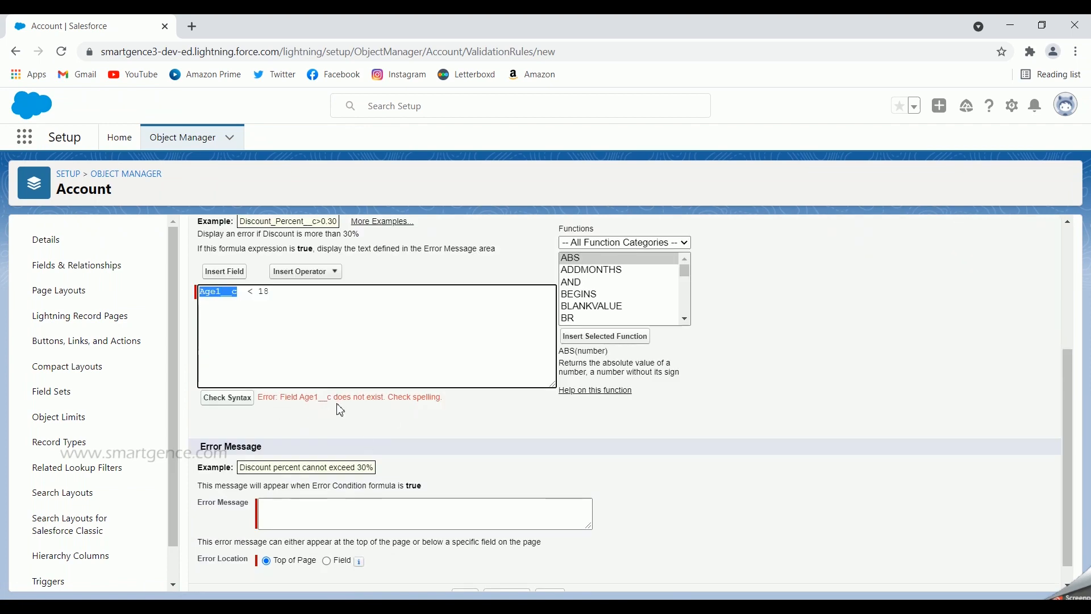
Correct the field name in the formula back to Age__c and recheck the syntax
{"action": "left_click", "coordinate": [224, 300]}
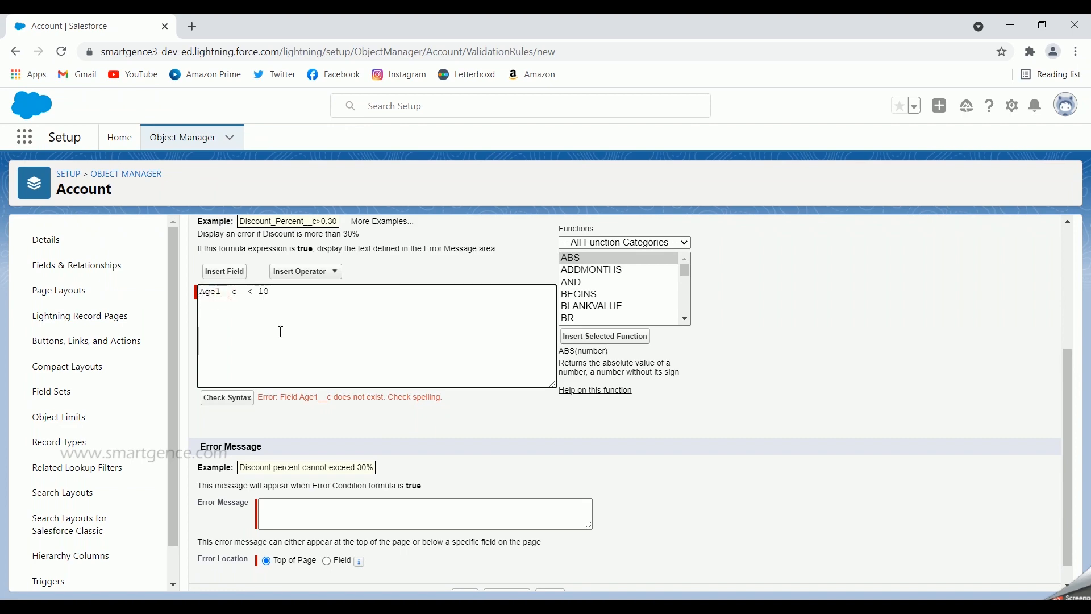
{"action": "key", "text": "BackSpace"}
{"action": "left_click", "coordinate": [228, 398]}
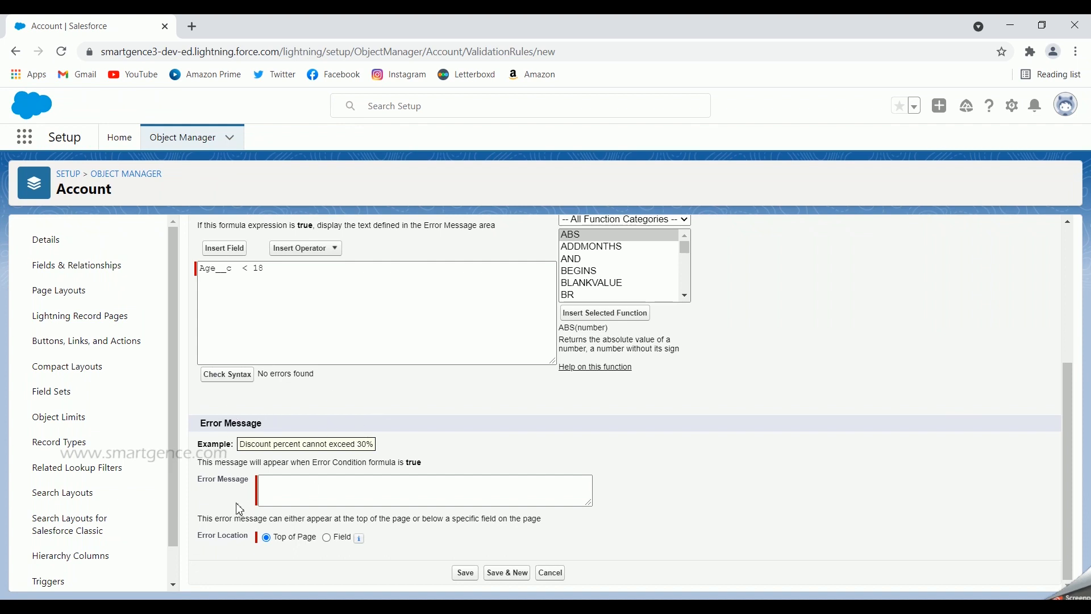
Enter "Age should be above 18" as the rule's error message
{"action": "left_click", "coordinate": [308, 491]}
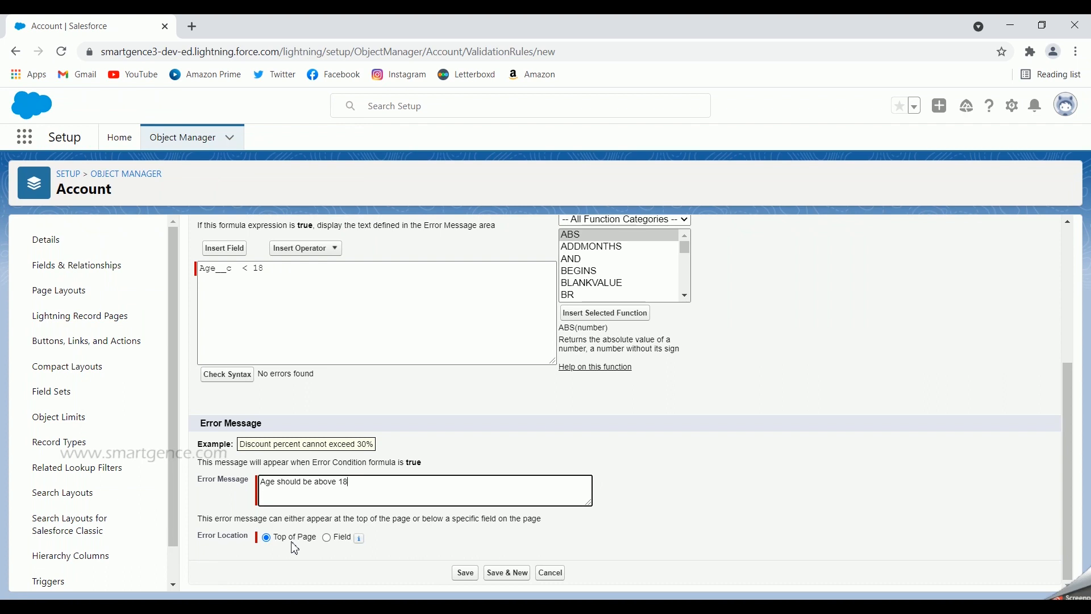
Try the Age field as the error location, and set the location back to Top of Page
{"action": "left_click", "coordinate": [326, 537]}
{"action": "left_click", "coordinate": [384, 540]}
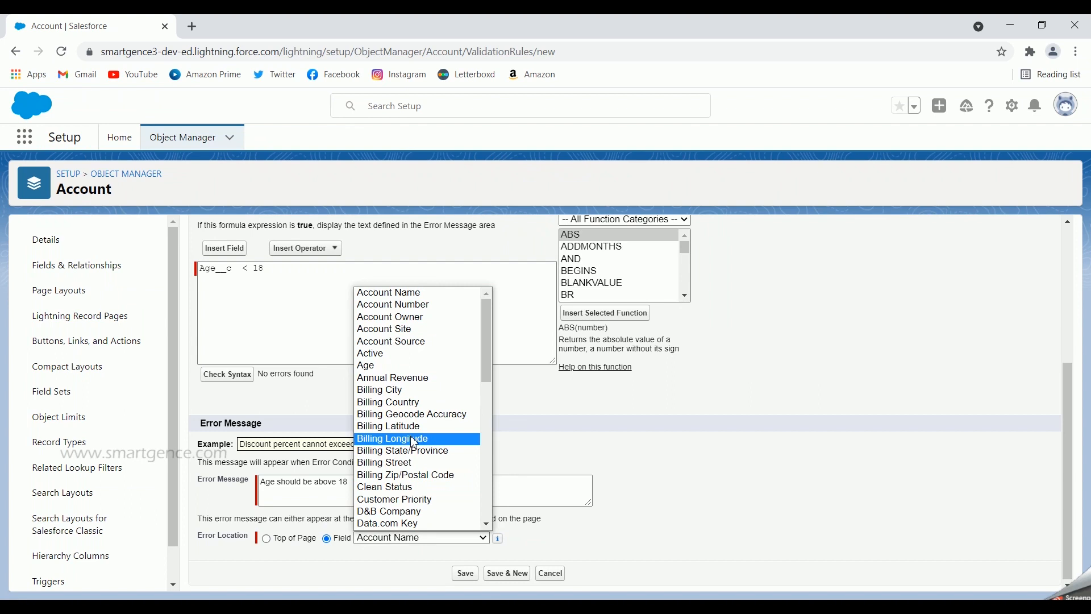
{"action": "left_click", "coordinate": [376, 367]}
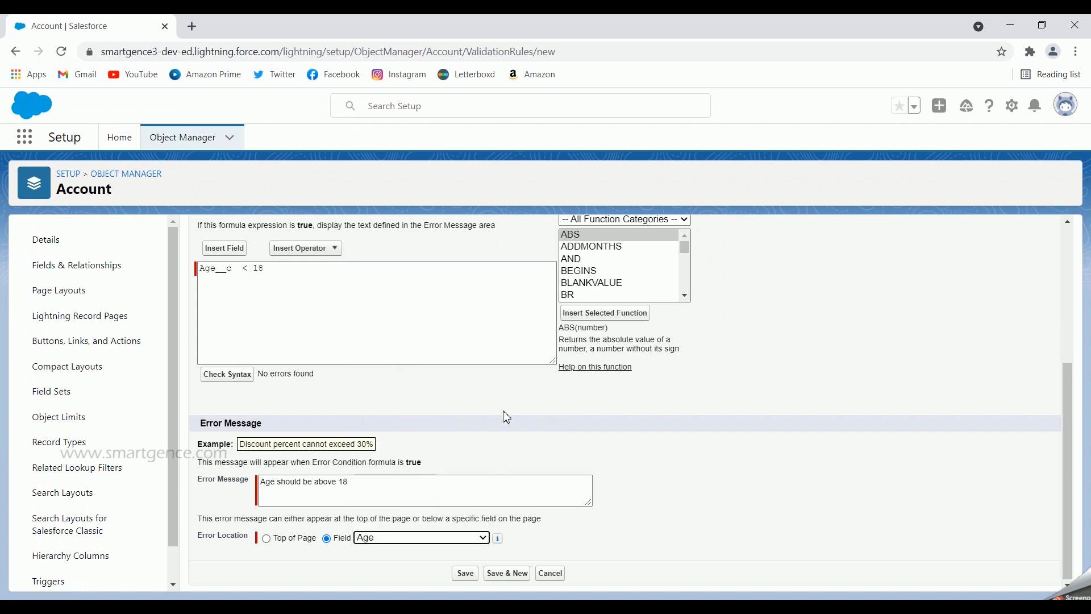
{"action": "left_click", "coordinate": [275, 542]}
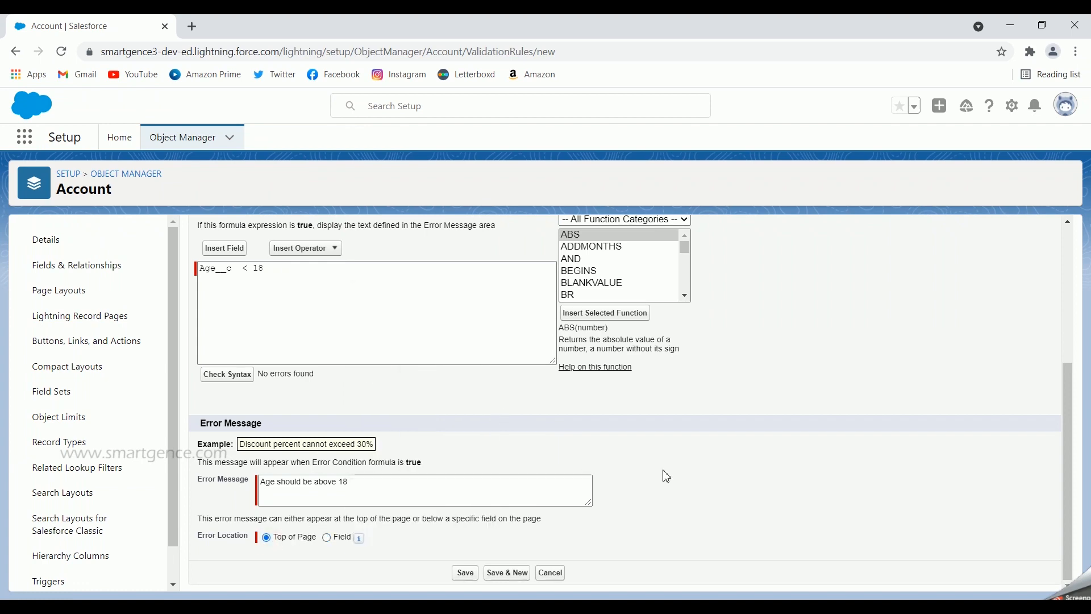
Review the Age validation rule's settings and save the rule
{"action": "scroll", "coordinate": [666, 476], "scroll_direction": "up", "scroll_amount": 4}
{"action": "scroll", "coordinate": [599, 355], "scroll_direction": "down", "scroll_amount": 4}
{"action": "left_click", "coordinate": [468, 572]}
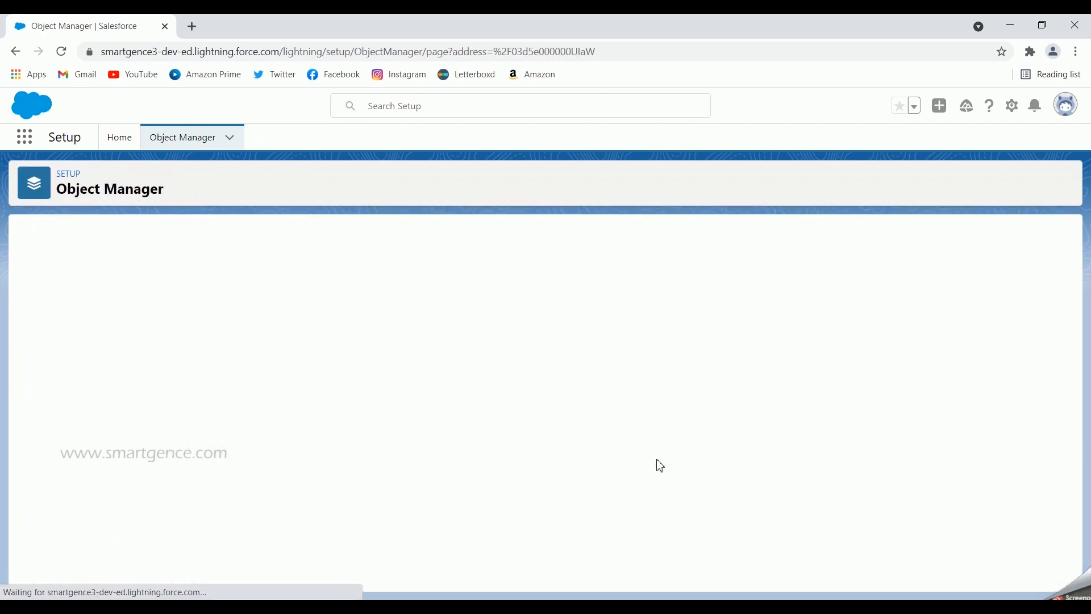
Duplicate the browser tab and open the Accounts list in the copy by searching the apps and items for "account"
{"action": "right_click", "coordinate": [69, 28]}
{"action": "left_click", "coordinate": [116, 125]}
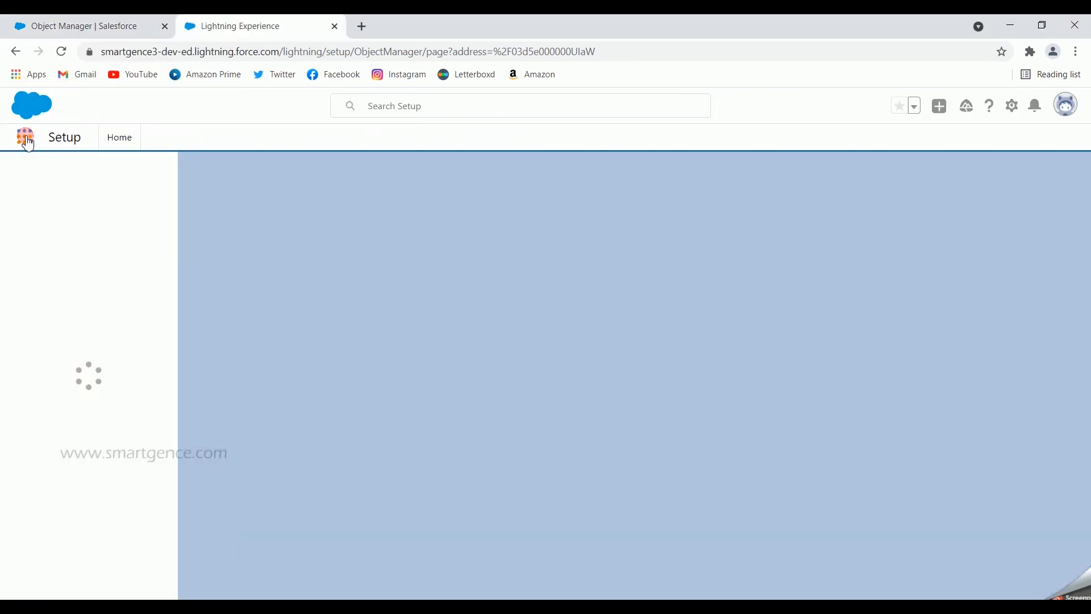
{"action": "left_click", "coordinate": [25, 139]}
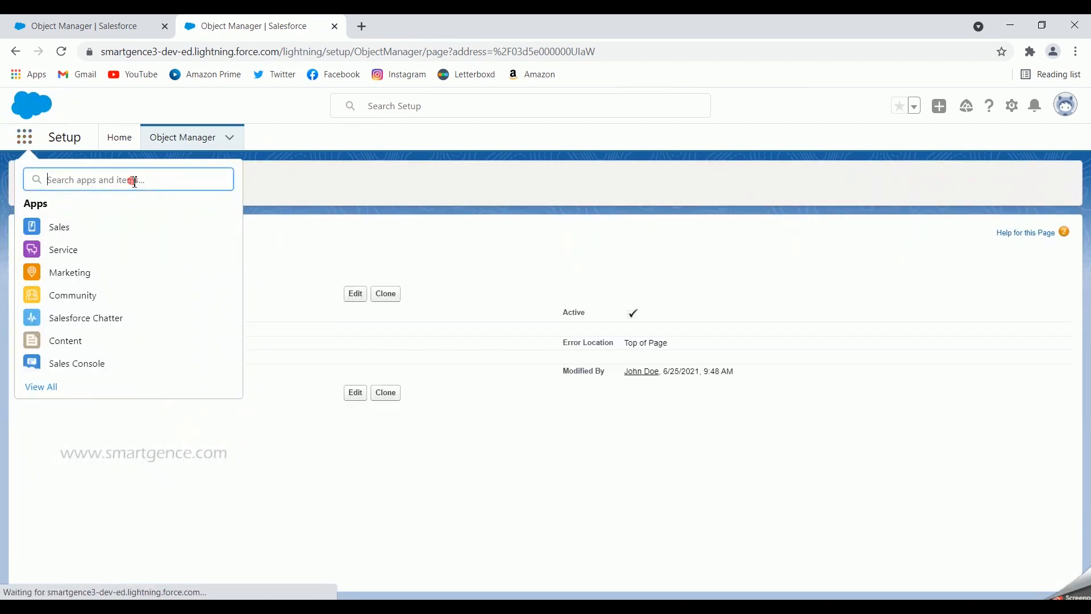
{"action": "type", "text": "account"}
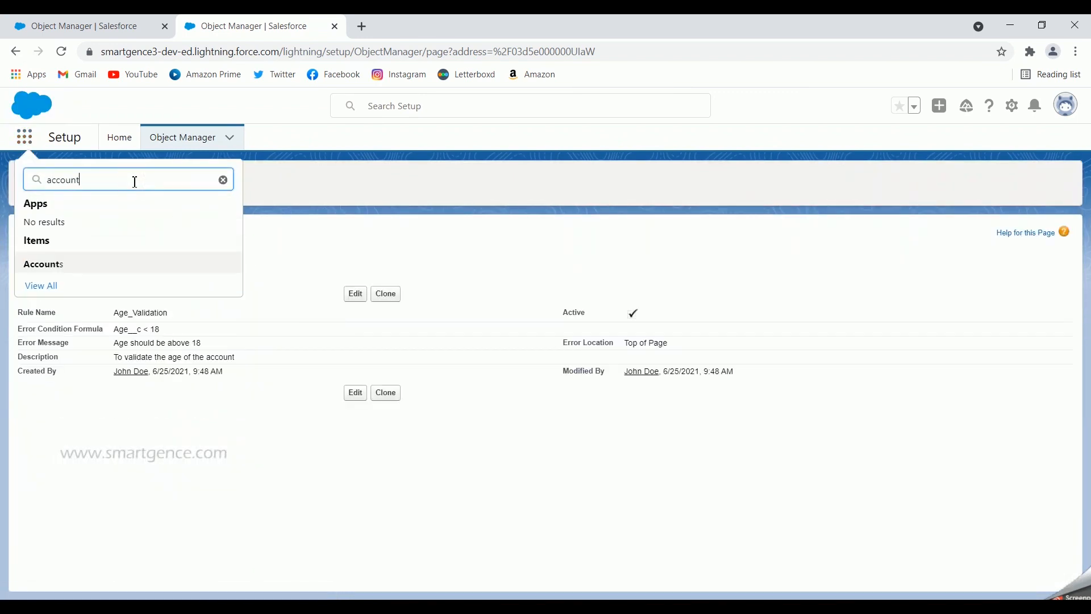
{"action": "left_click", "coordinate": [40, 266]}
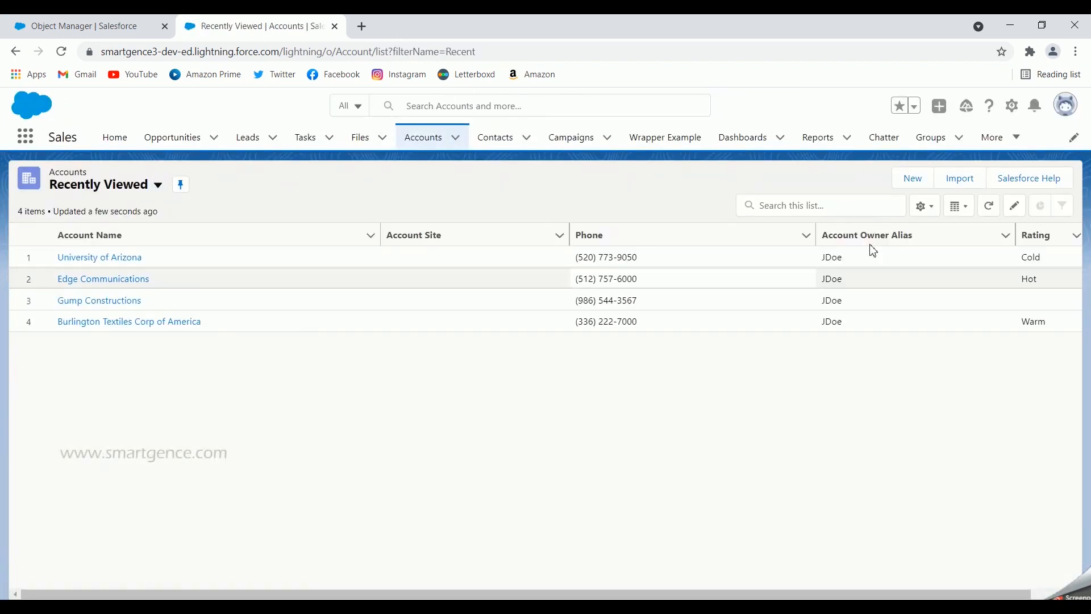
Start a new account, enter a person's full name as the account name, and set Active to Yes
{"action": "left_click", "coordinate": [905, 176]}
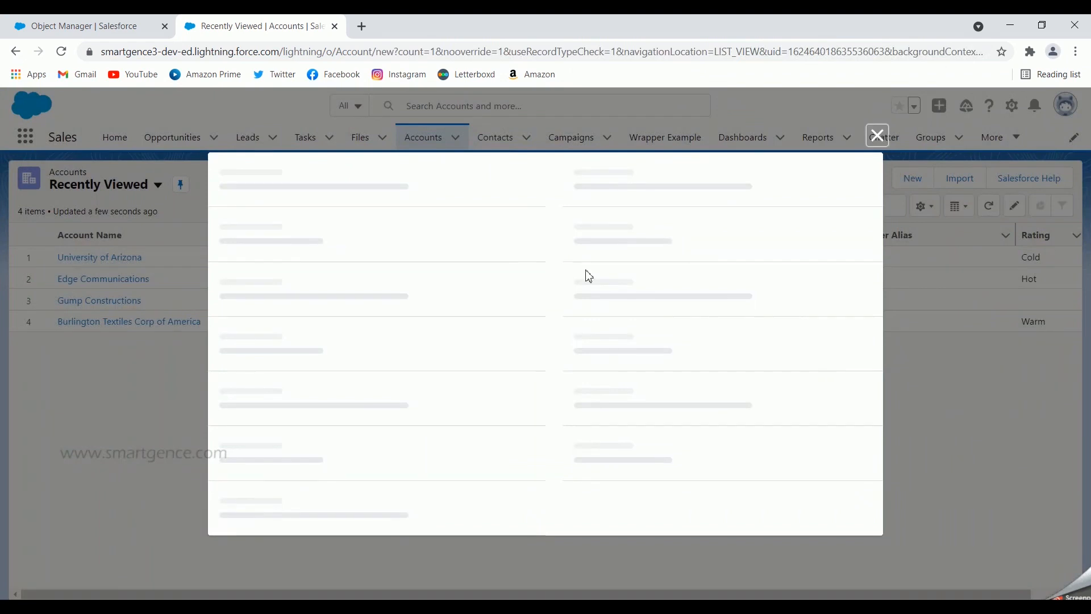
{"action": "left_click", "coordinate": [429, 246]}
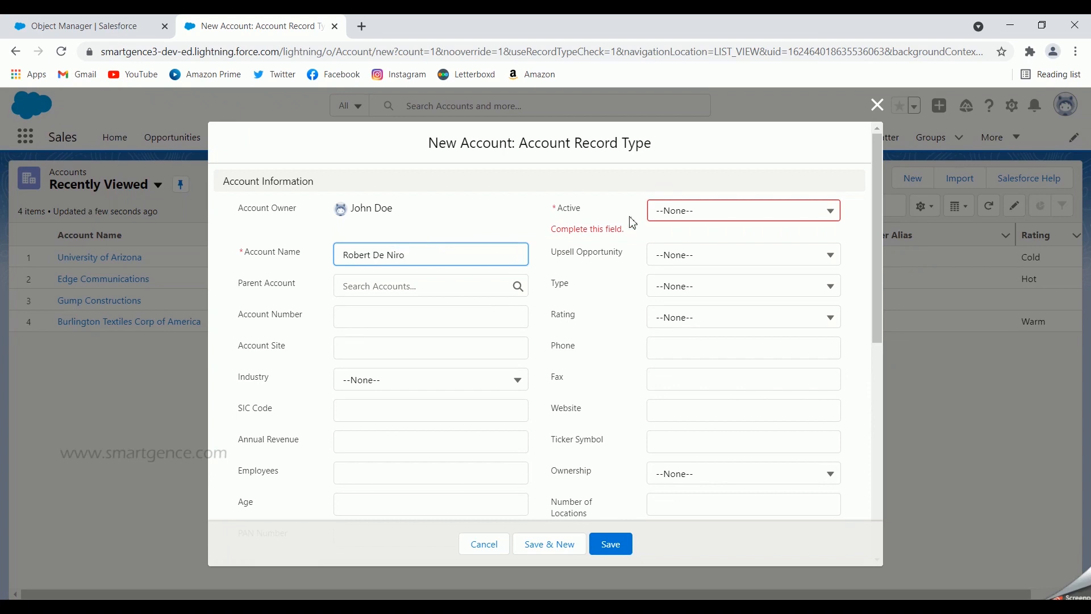
{"action": "left_click", "coordinate": [713, 216]}
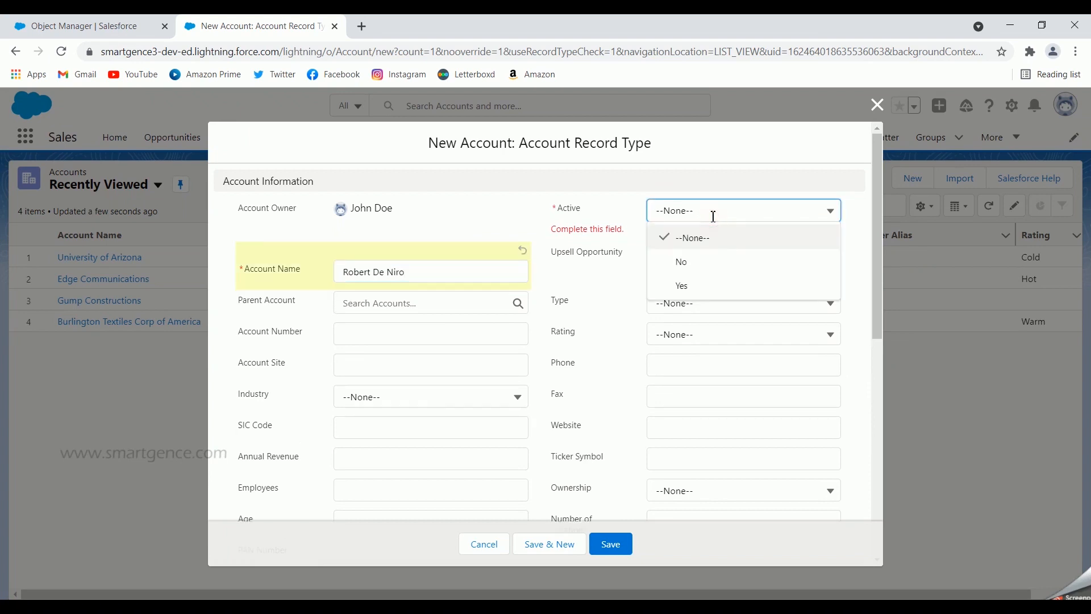
{"action": "left_click", "coordinate": [700, 279]}
Fill in the account's SLA details: SLA Gold, expiration date 6/25/2021 and serial number 12345
{"action": "scroll", "coordinate": [504, 317], "scroll_direction": "down", "scroll_amount": 8}
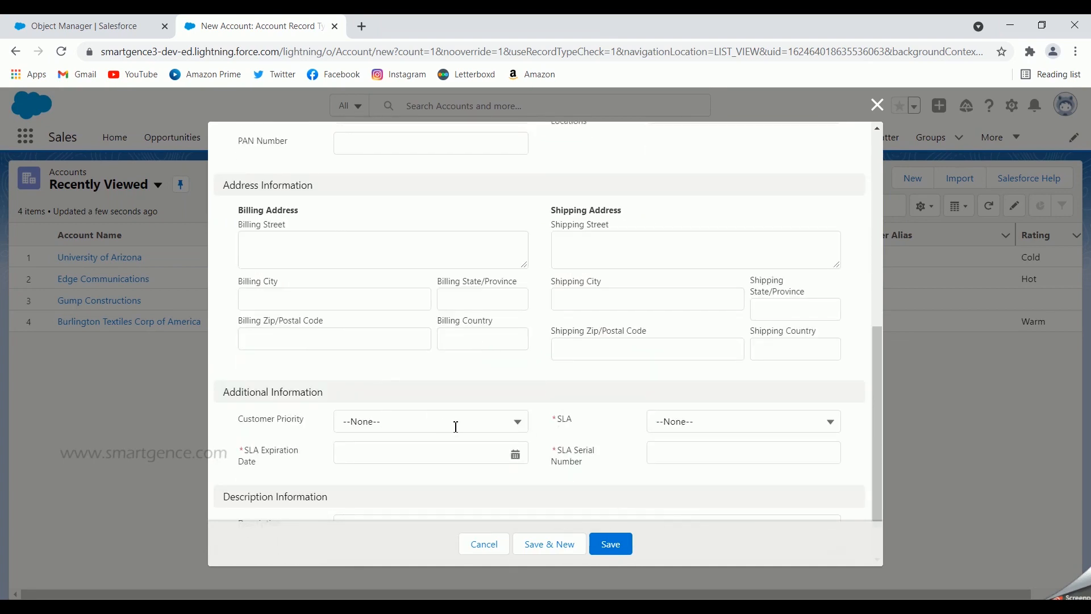
{"action": "left_click", "coordinate": [679, 421]}
{"action": "left_click", "coordinate": [686, 475]}
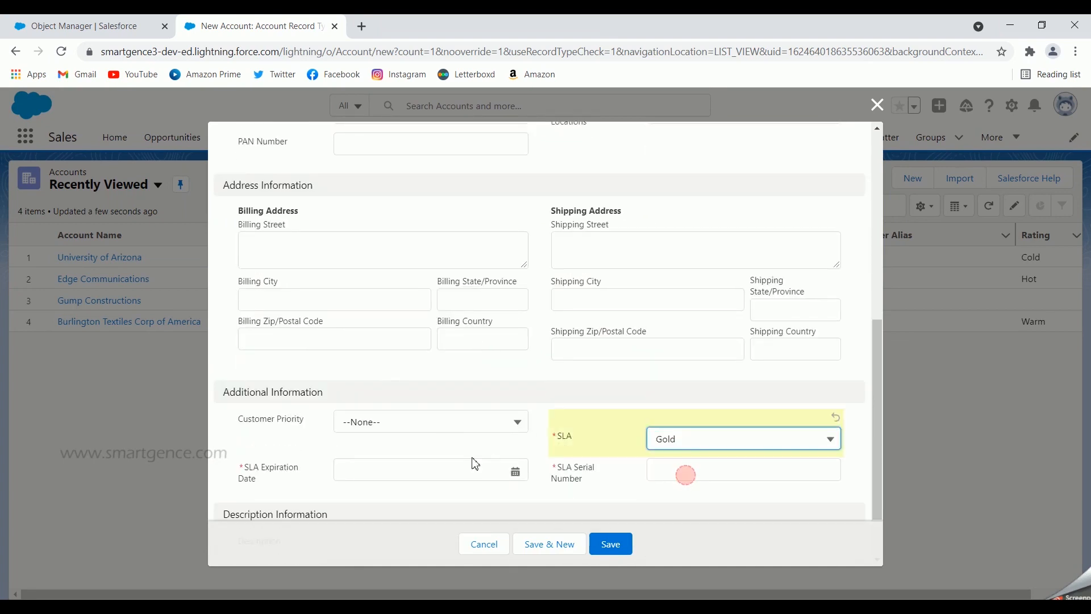
{"action": "left_click", "coordinate": [514, 471]}
{"action": "left_click", "coordinate": [491, 362]}
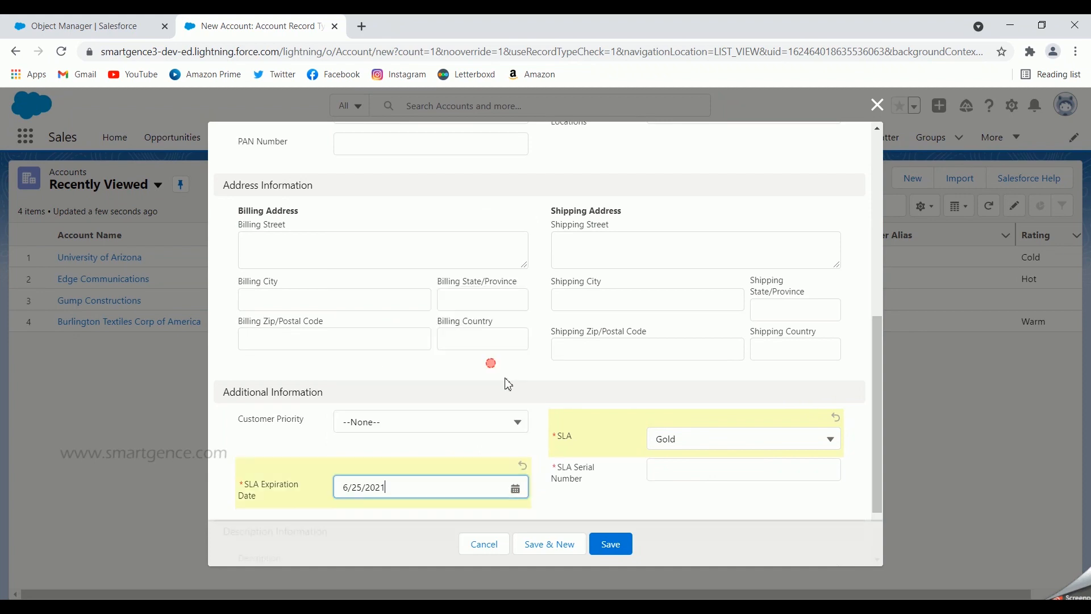
{"action": "left_click", "coordinate": [678, 471]}
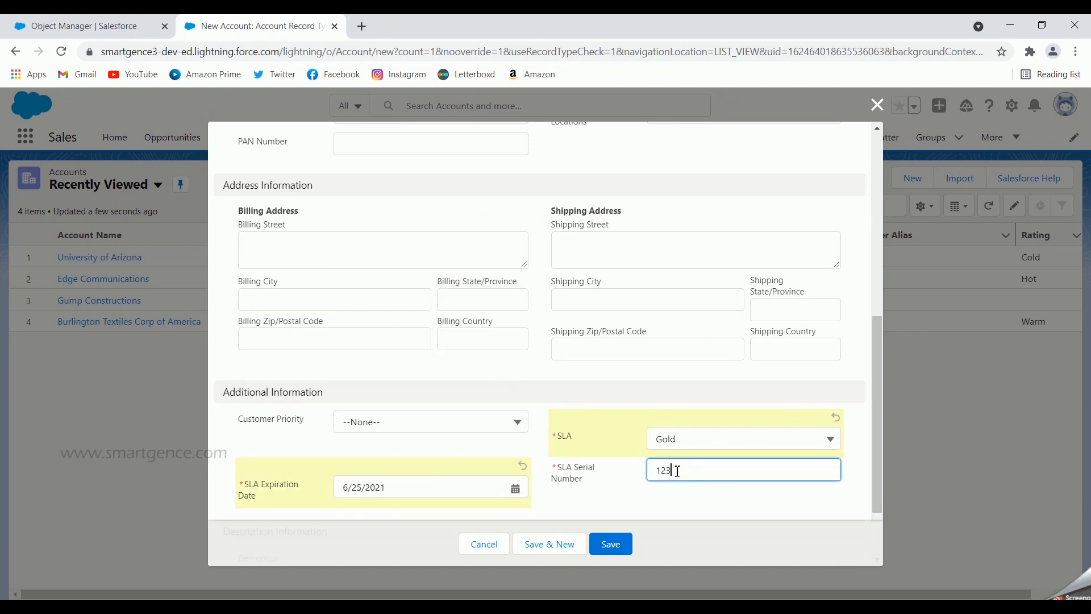
Set the account's Age to 15 and try to save the record
{"action": "scroll", "coordinate": [432, 386], "scroll_direction": "up", "scroll_amount": 5}
{"action": "scroll", "coordinate": [352, 398], "scroll_direction": "down", "scroll_amount": 2}
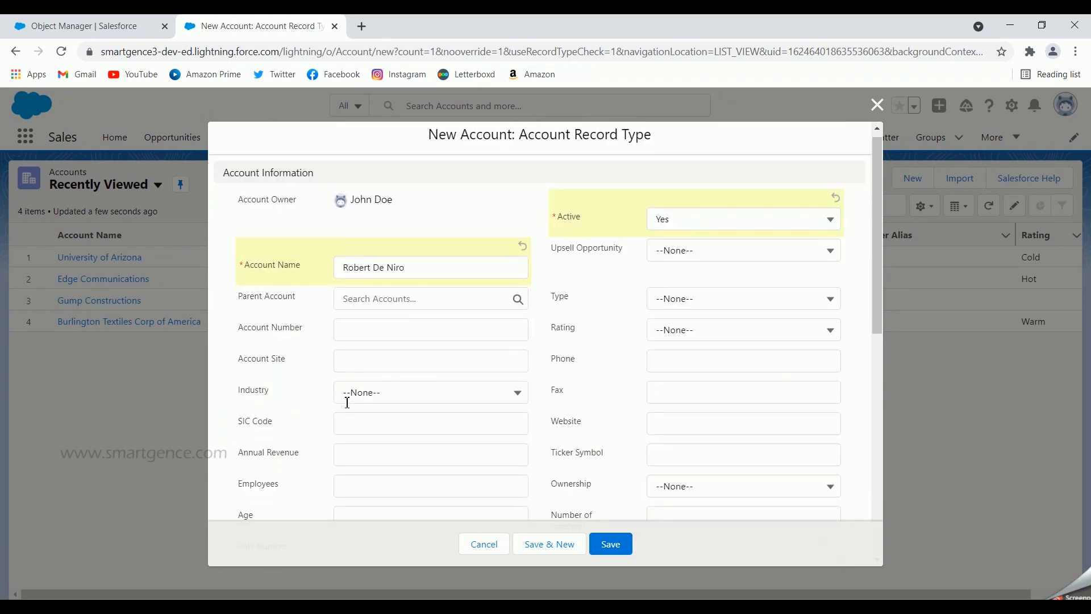
{"action": "left_click", "coordinate": [384, 382]}
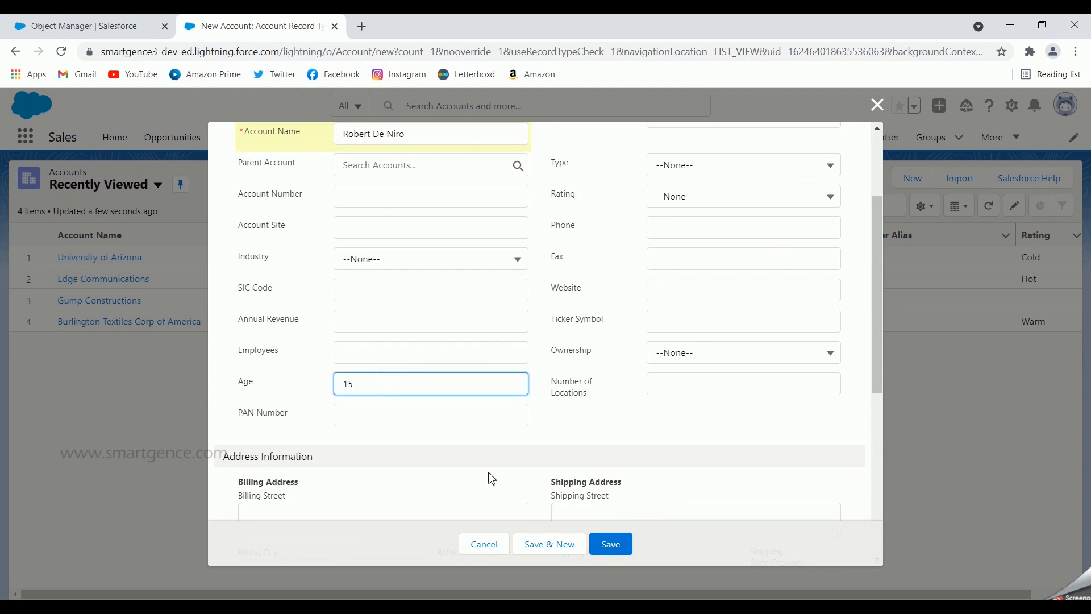
{"action": "left_click", "coordinate": [604, 550]}
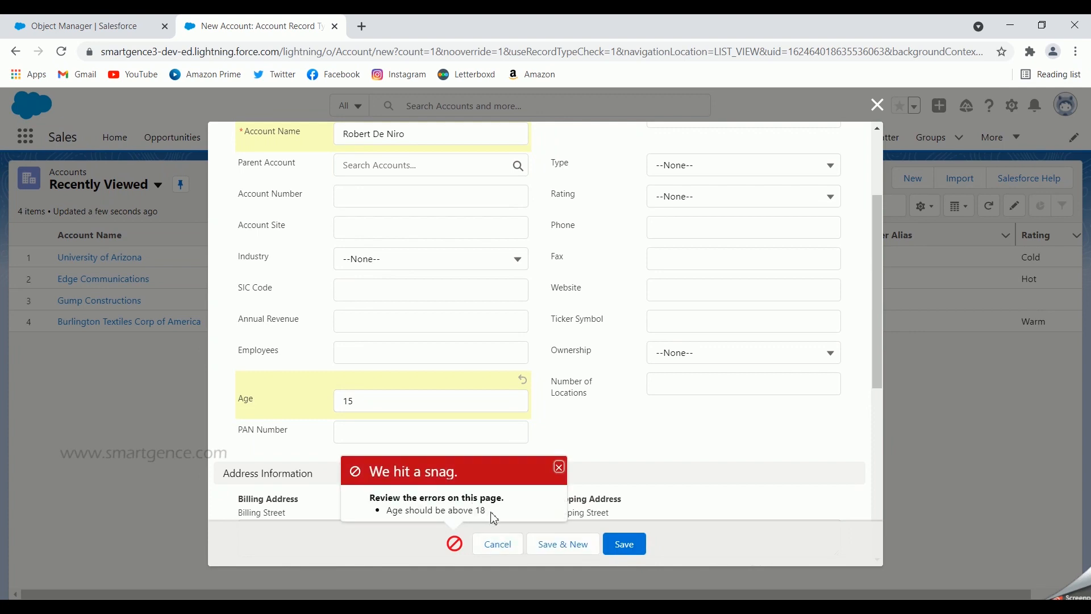
Compare the error text on the new account form with the message defined in the validation rule
{"action": "left_click_drag", "start_coordinate": [494, 518], "coordinate": [387, 520]}
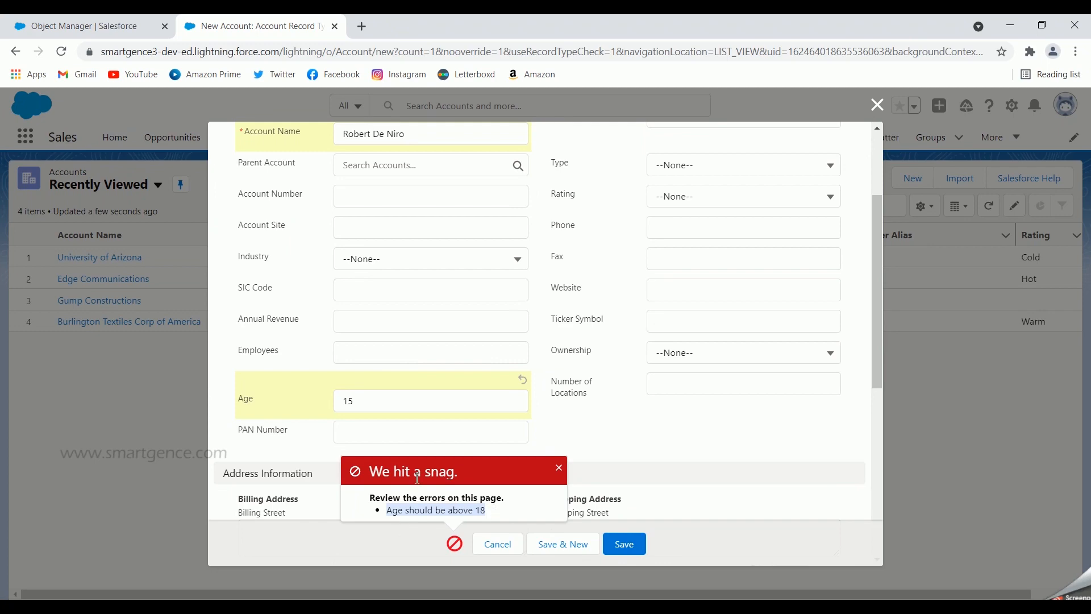
{"action": "left_click", "coordinate": [116, 26]}
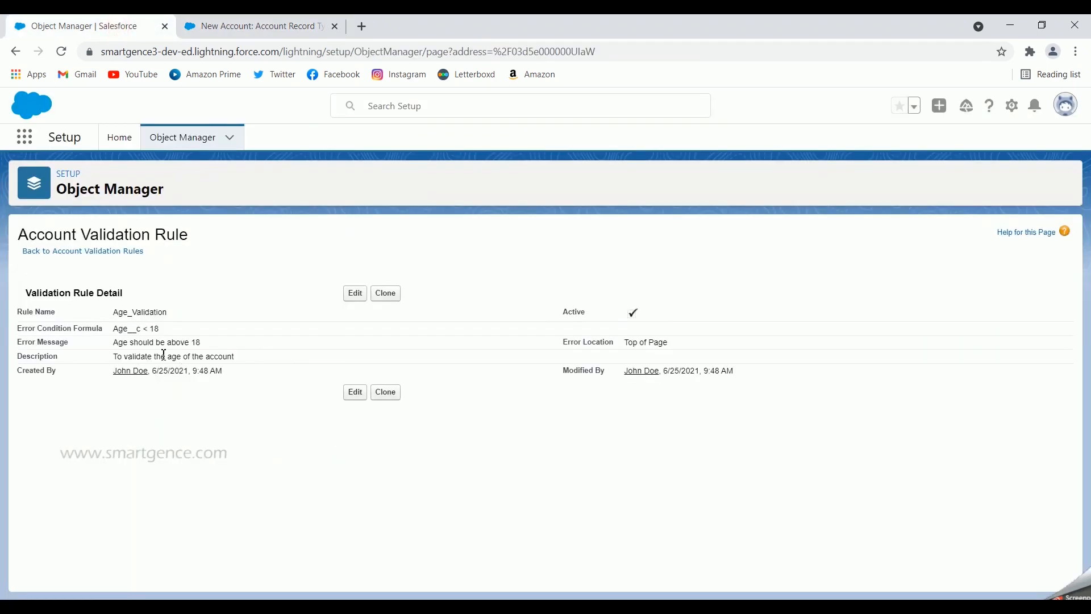
{"action": "left_click", "coordinate": [299, 26]}
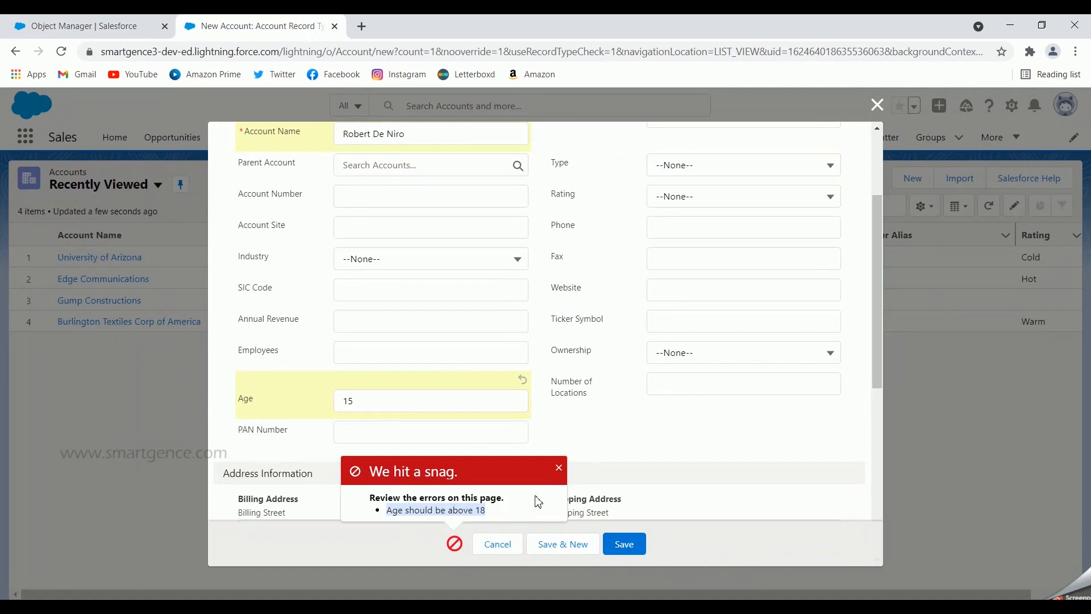
Change the account's Age to 19, save the record, and view its details
{"action": "left_click", "coordinate": [560, 468]}
{"action": "left_click", "coordinate": [367, 401]}
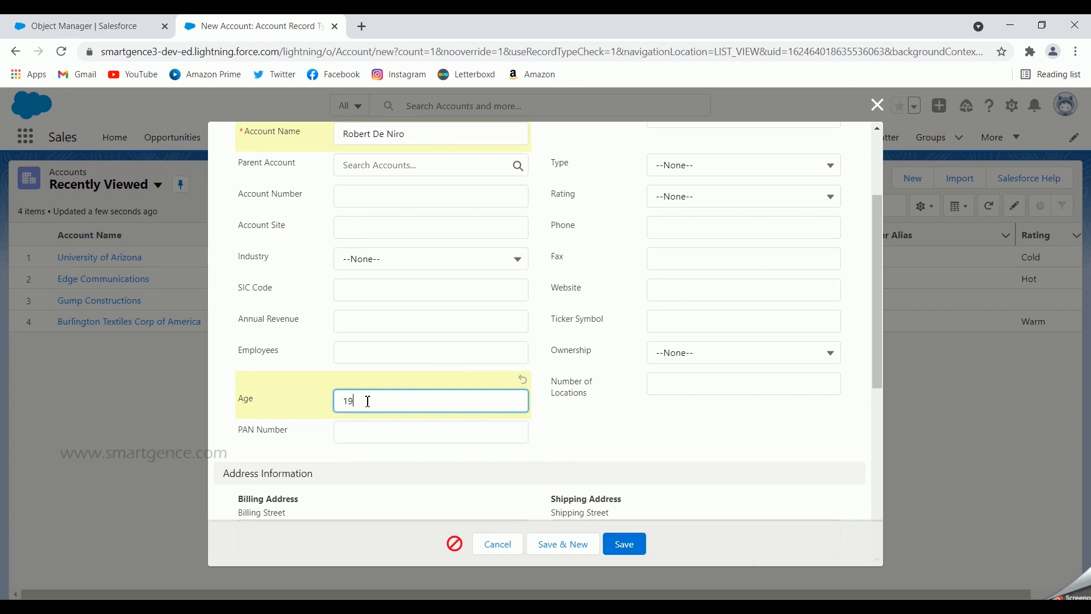
{"action": "left_click", "coordinate": [622, 545]}
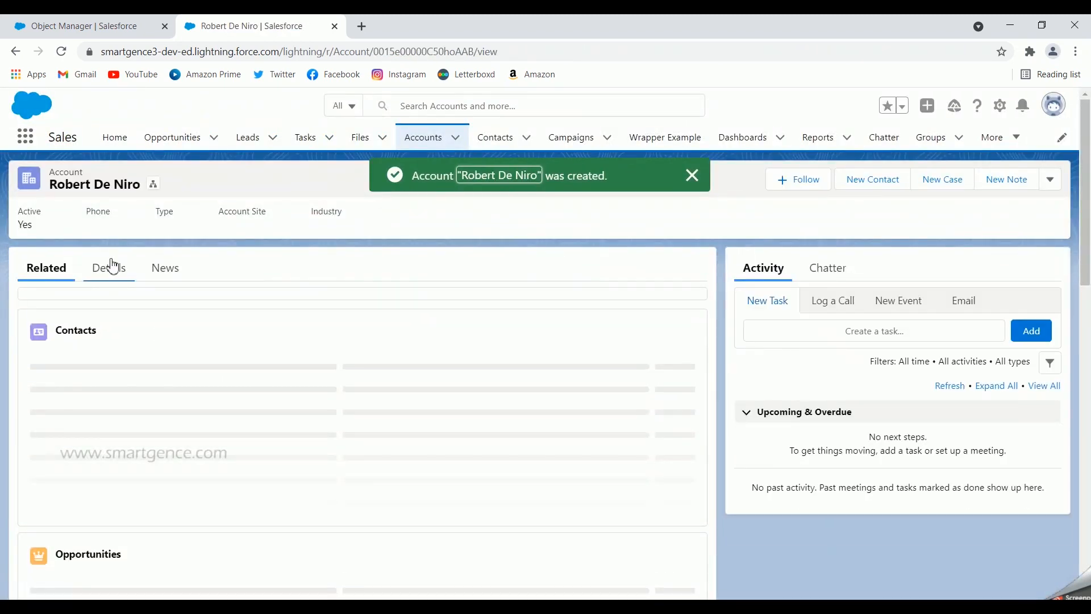
{"action": "left_click", "coordinate": [112, 266]}
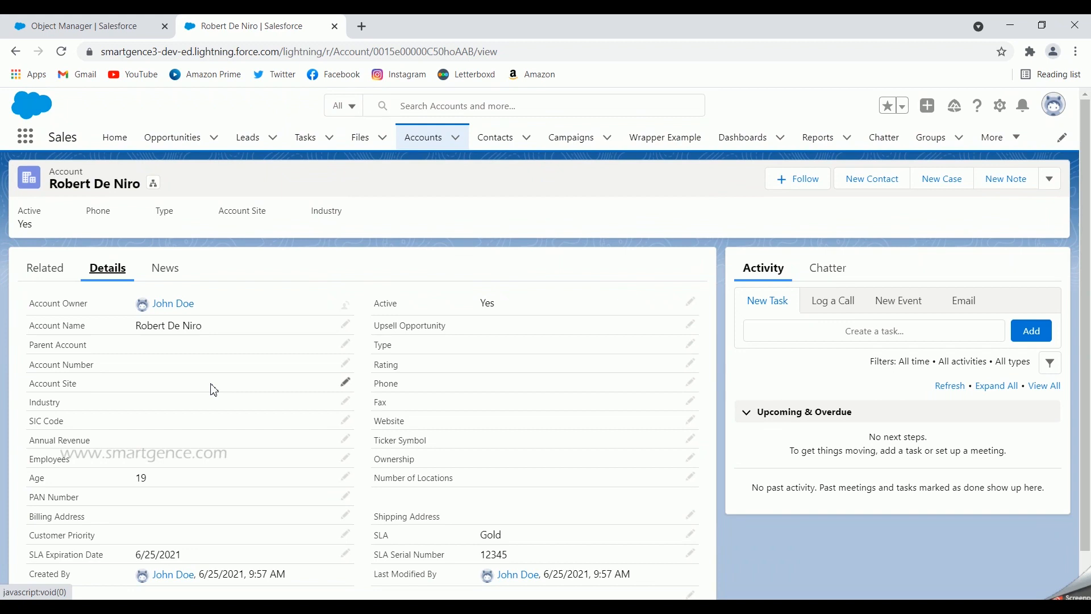
Close the account record's tab and open the Account object's validation rules in the Object Manager
{"action": "left_click", "coordinate": [335, 27]}
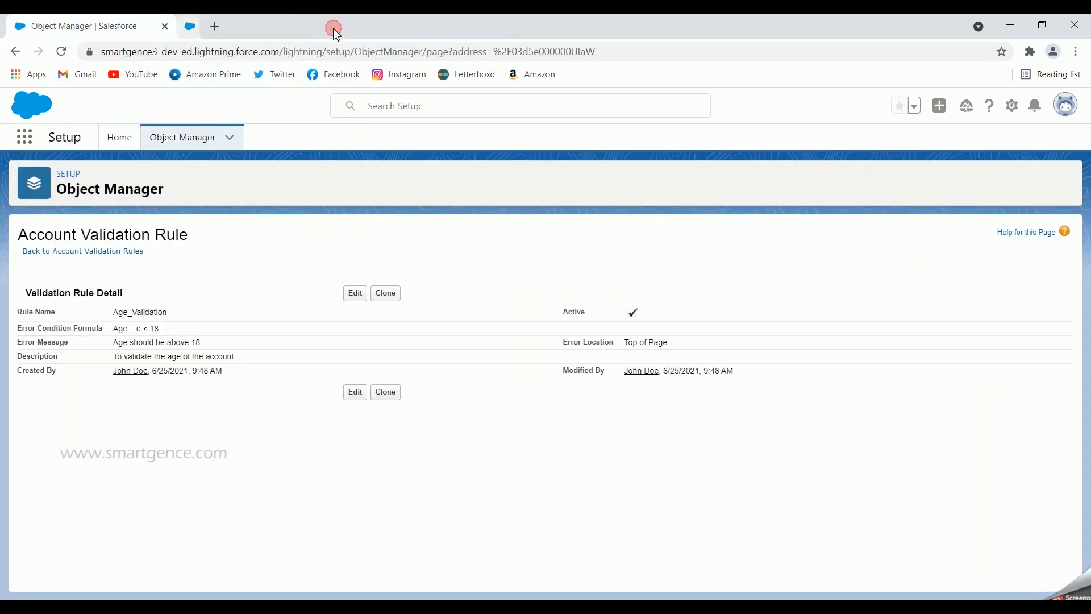
{"action": "left_click", "coordinate": [186, 138]}
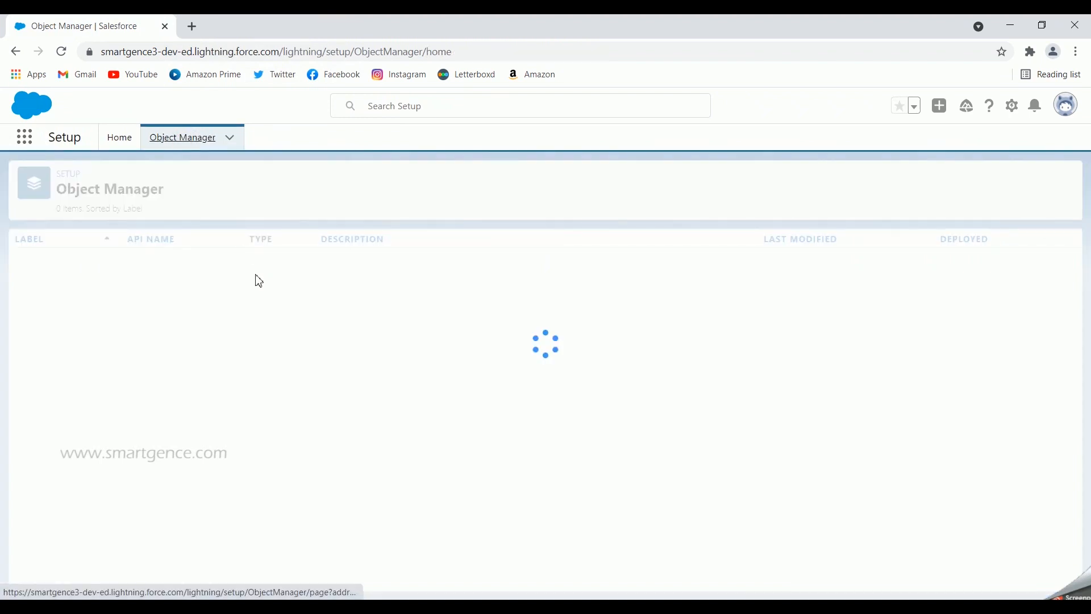
{"action": "left_click", "coordinate": [38, 263]}
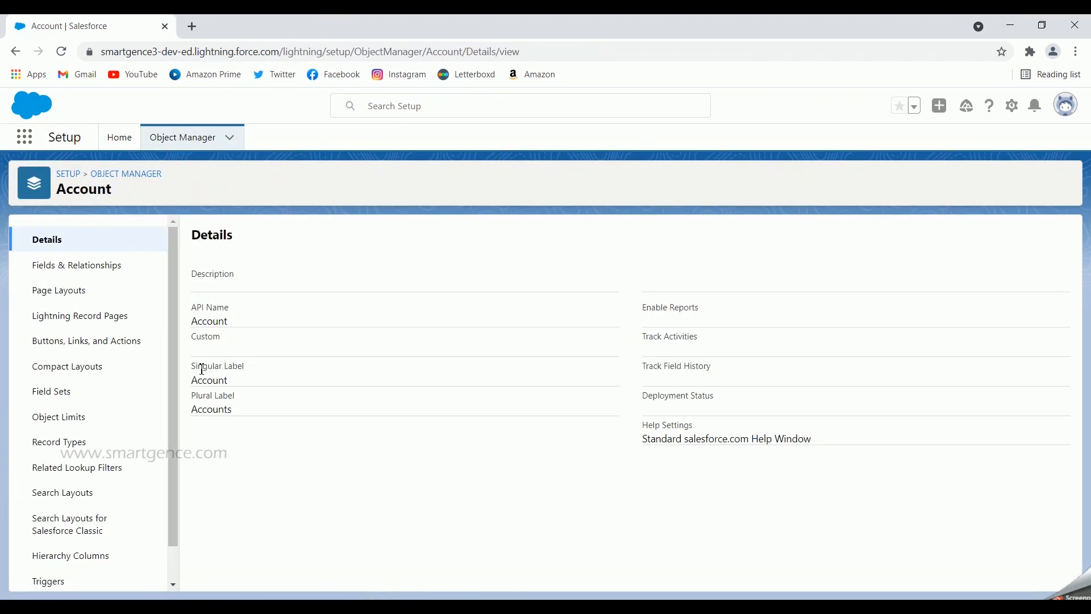
{"action": "scroll", "coordinate": [57, 540], "scroll_direction": "down", "scroll_amount": 1}
{"action": "left_click", "coordinate": [59, 568]}
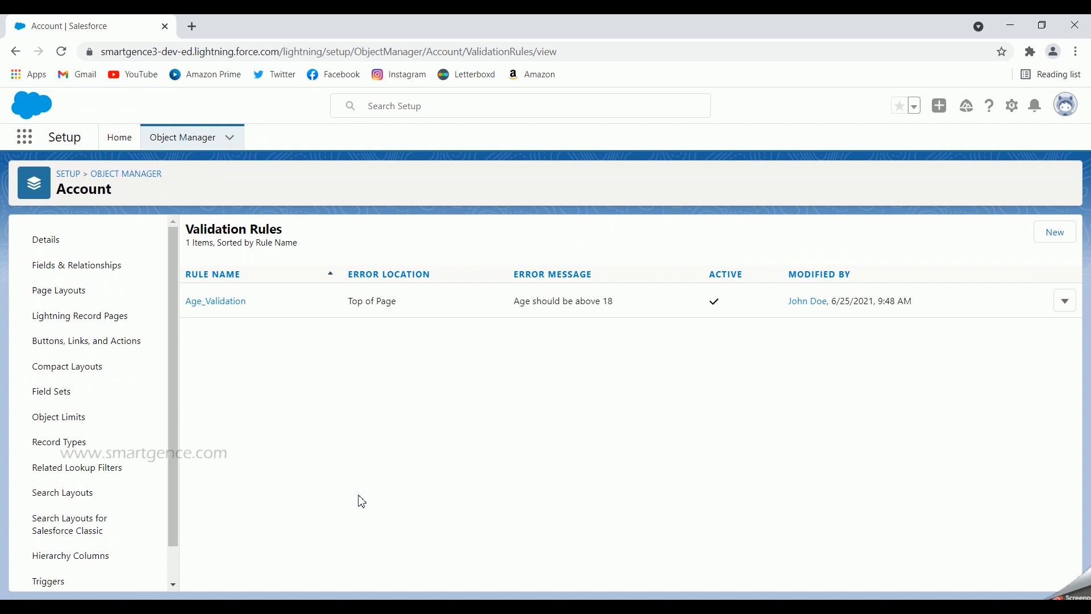
Start a new Account validation rule and name it "PAN Validation"
{"action": "left_click", "coordinate": [1057, 232]}
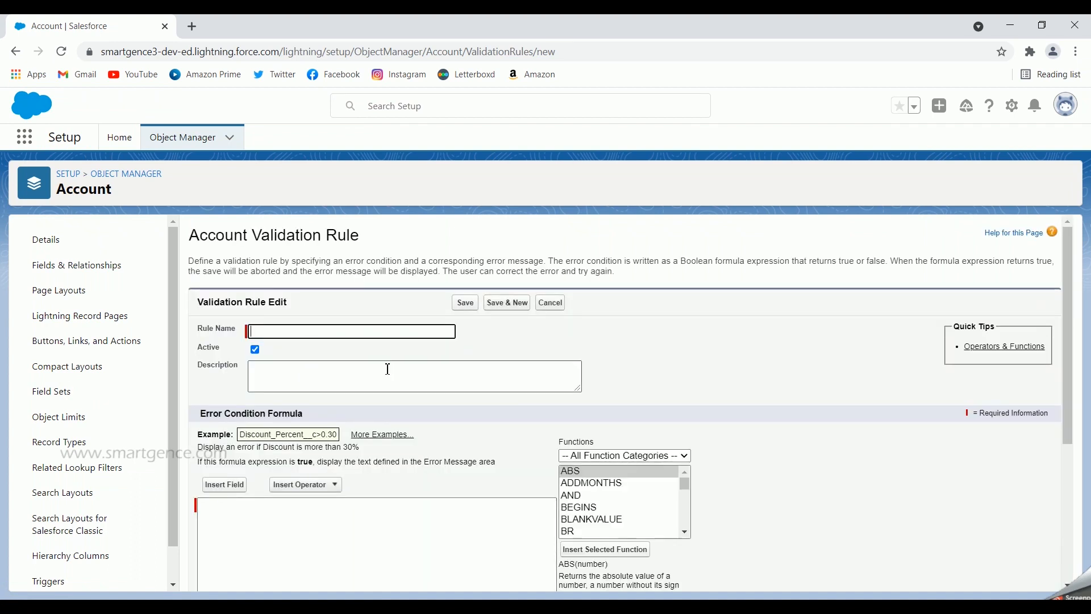
{"action": "type", "text": "PAN "}
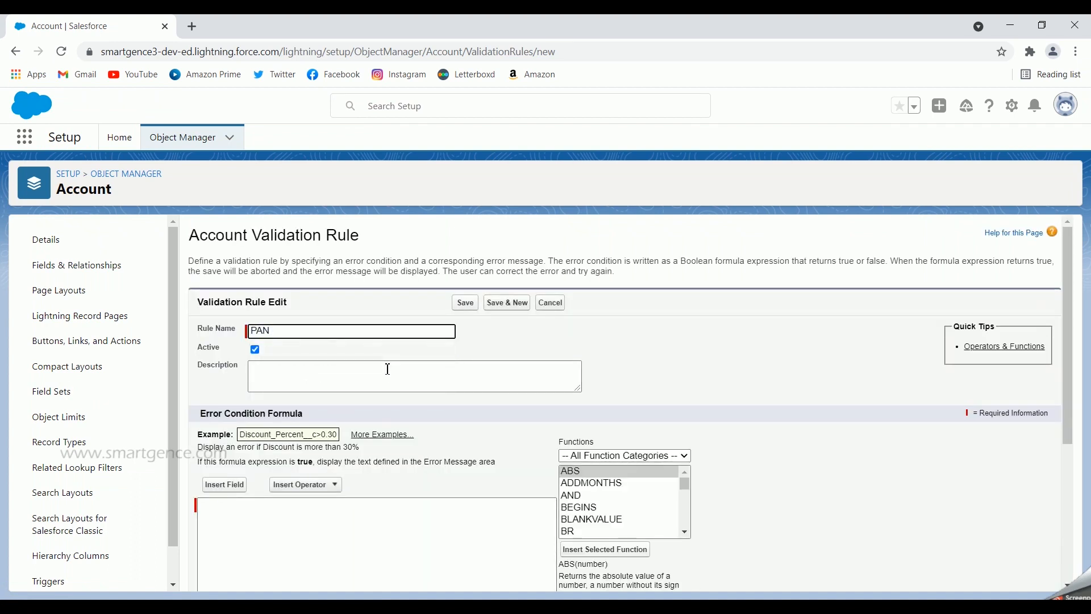
{"action": "type", "text": "Validation"}
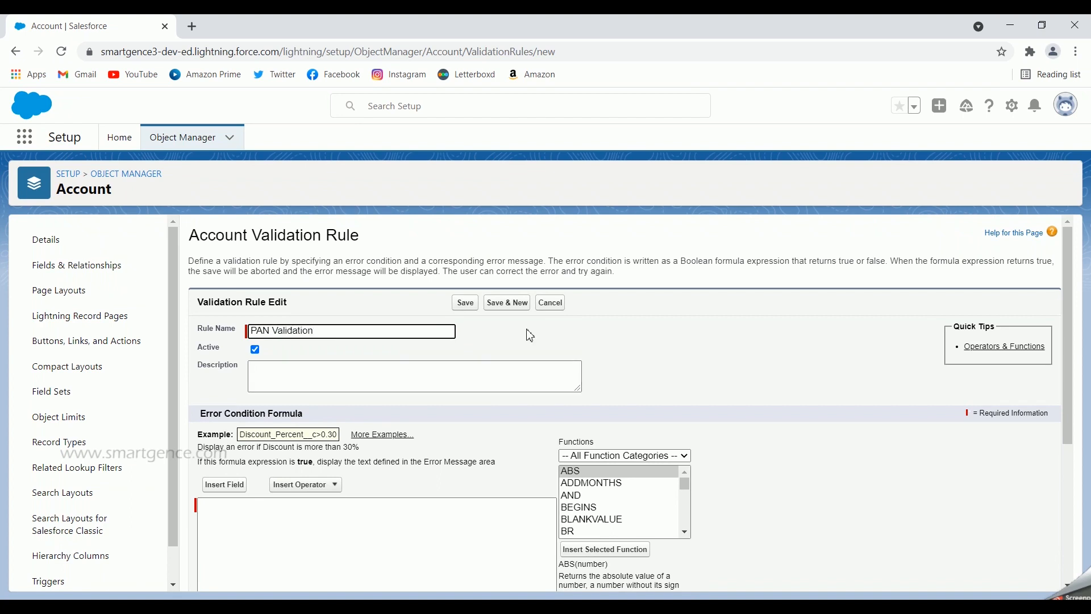
{"action": "left_click", "coordinate": [645, 336]}
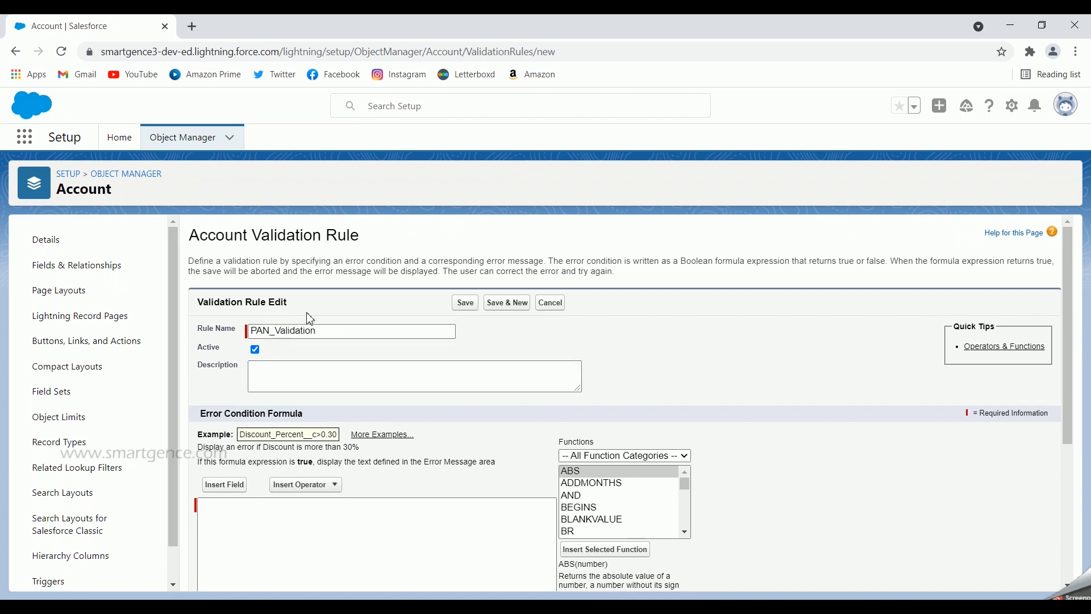
{"action": "left_click", "coordinate": [279, 333]}
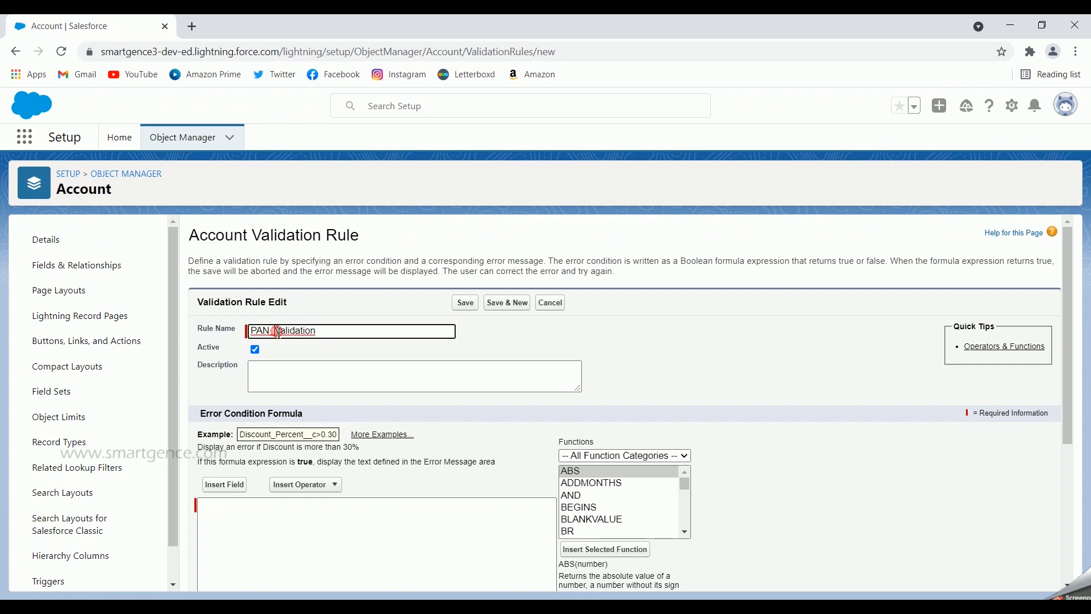
{"action": "left_click_drag", "start_coordinate": [270, 333], "coordinate": [276, 333]}
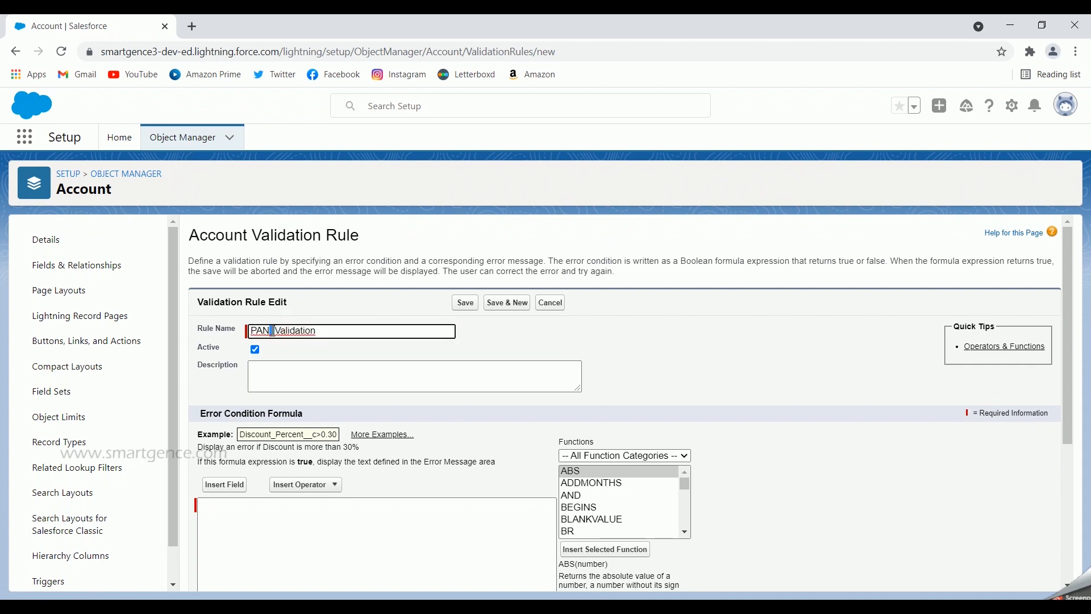
{"action": "left_click", "coordinate": [338, 330]}
{"action": "left_click", "coordinate": [691, 366]}
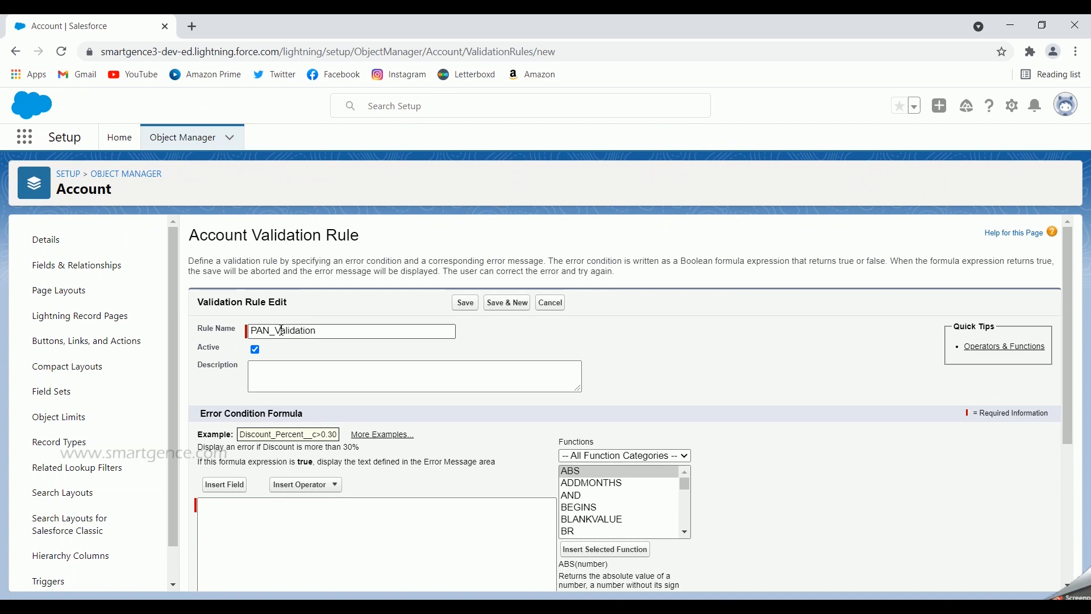
Enter "PAN card number format validation" as the validation rule's description
{"action": "left_click", "coordinate": [309, 379]}
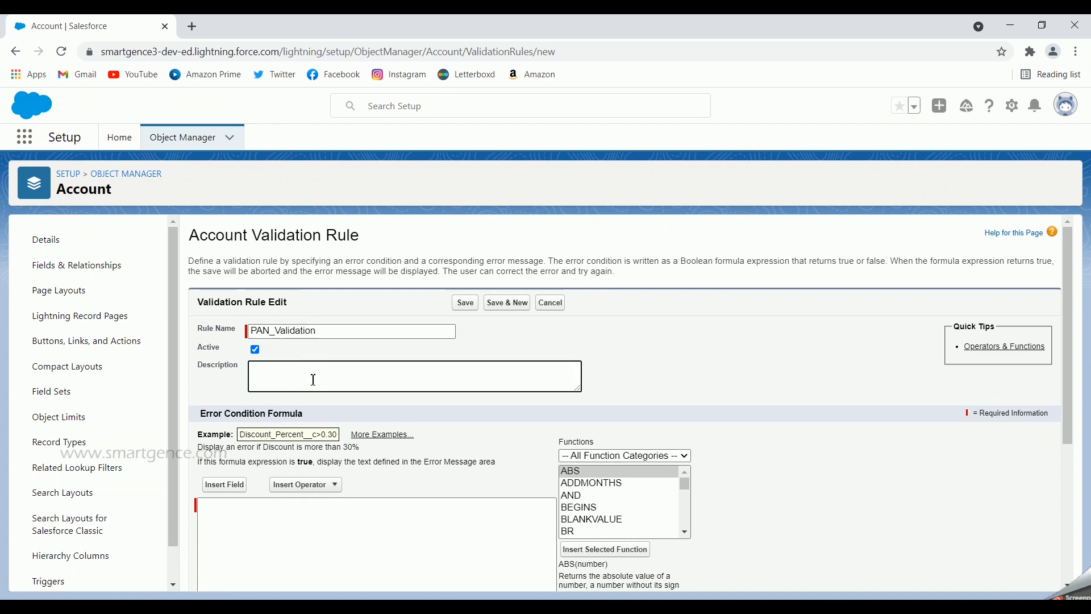
{"action": "type", "text": "PAN car"}
{"action": "type", "text": "d form"}
{"action": "type", "text": " number fo"}
{"action": "type", "text": "rmat validation"}
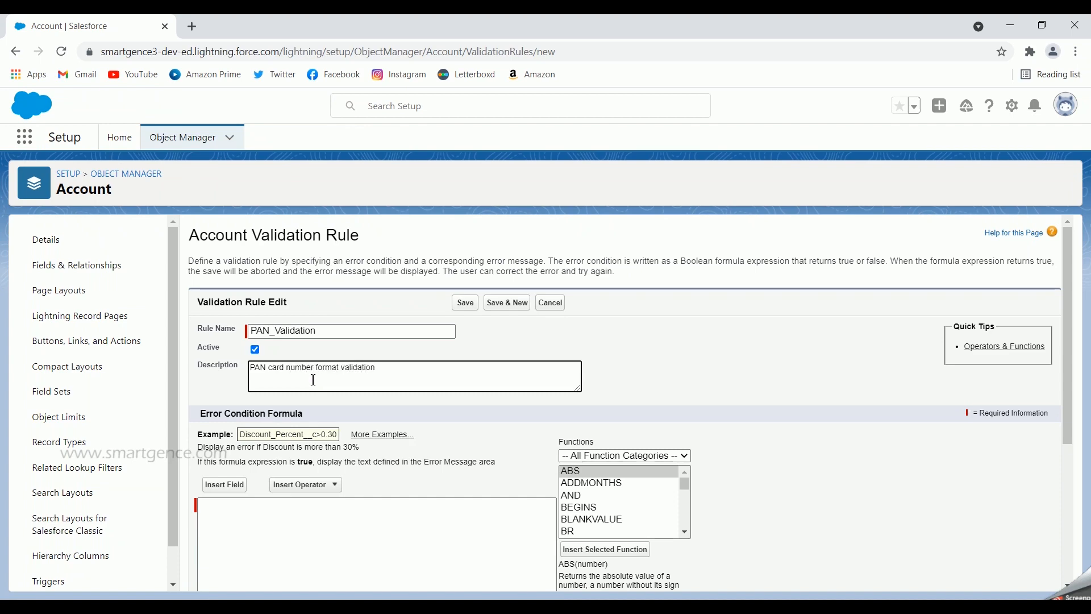
Paste the formula NOT(REGEX(PAN_Card__c, "[A-Za-z]{5}[0-9]{4}[A-z]{1}")) from the Notepad note into the rule's error condition formula
{"action": "scroll", "coordinate": [312, 380], "scroll_direction": "down", "scroll_amount": 4}
{"action": "left_click", "coordinate": [303, 361]}
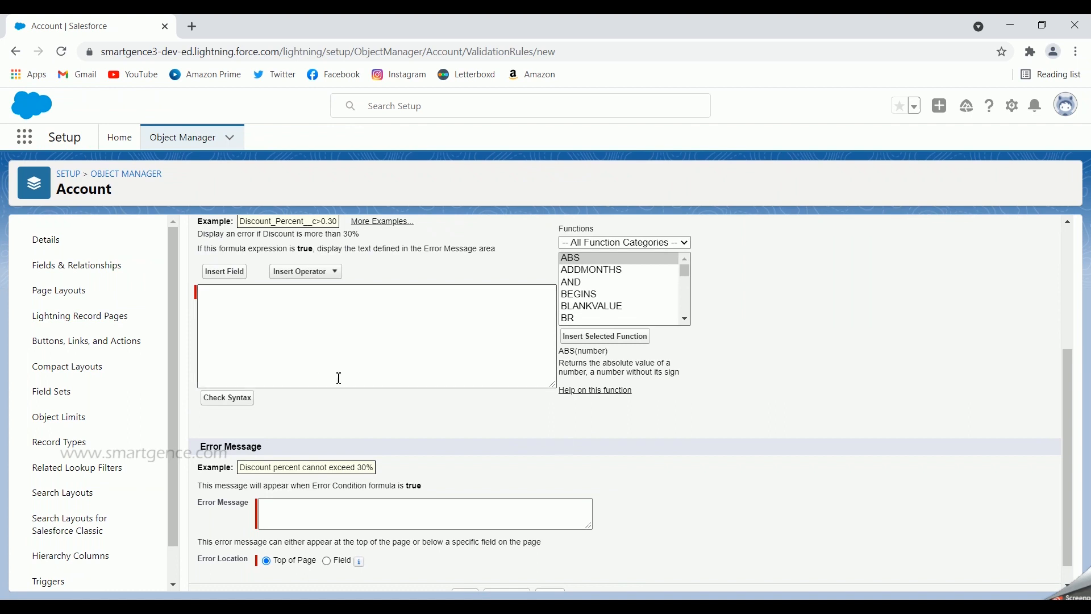
{"action": "left_click", "coordinate": [763, 588]}
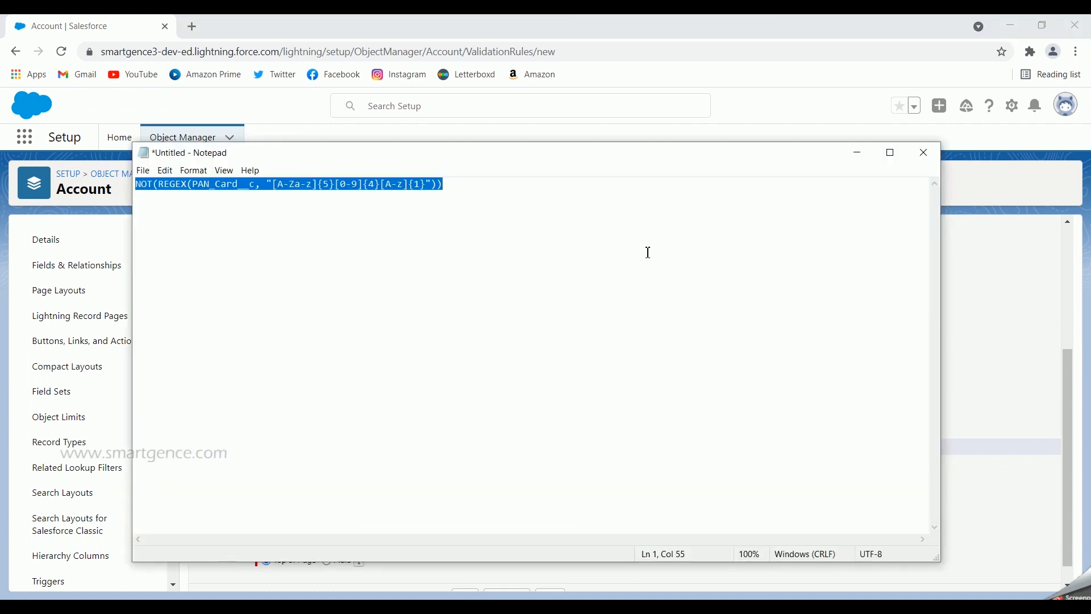
{"action": "key", "text": "alt+Tab"}
{"action": "left_click", "coordinate": [400, 351]}
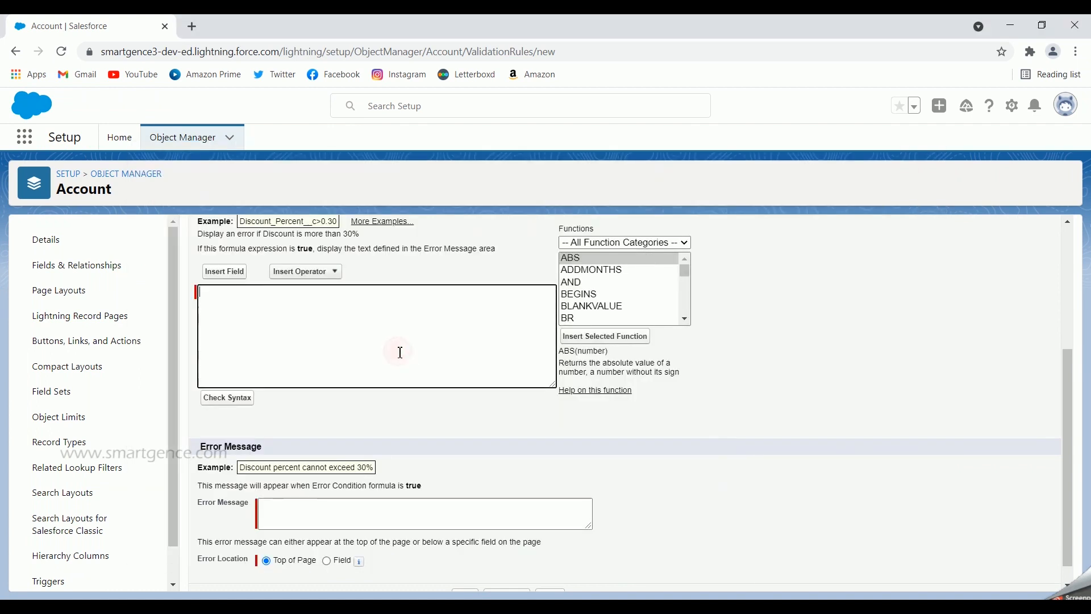
{"action": "type", "text": "NOT(REGEX(PAN_Card__c, \"[A-Za-z]{5}[0-9]{4}[A-z]{1}\"))"}
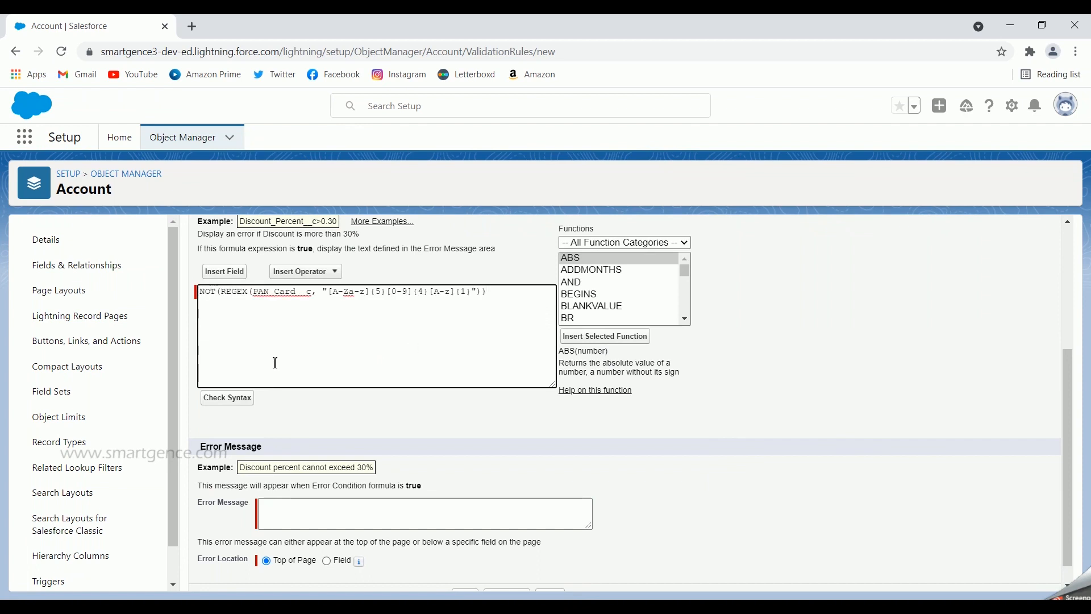
Look up the REGEX function in the function list and read its description
{"action": "double_click", "coordinate": [224, 293]}
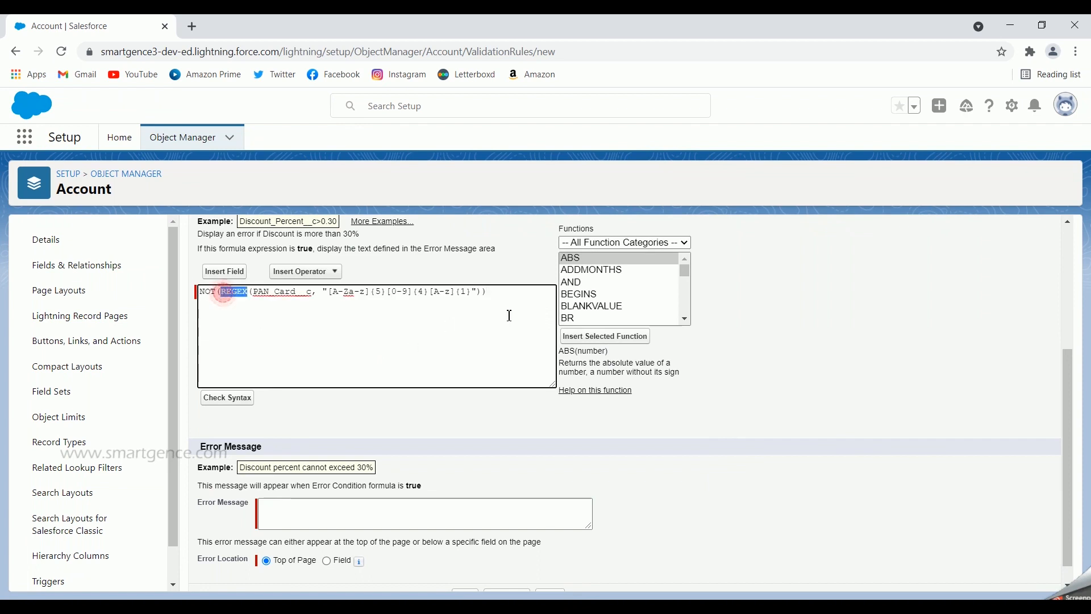
{"action": "left_click", "coordinate": [601, 295]}
{"action": "key", "text": "r"}
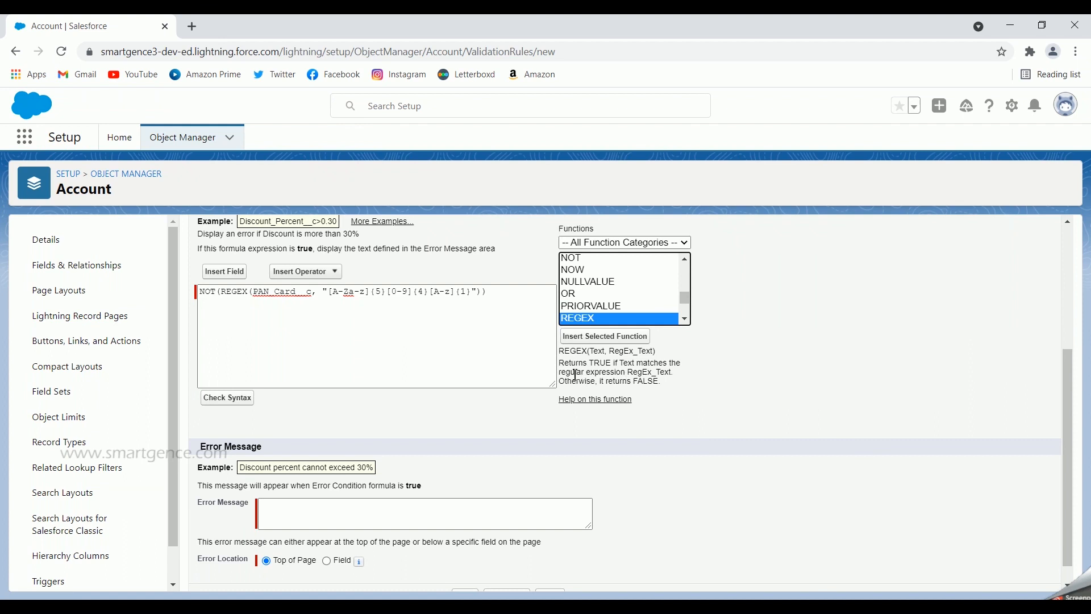
{"action": "left_click_drag", "start_coordinate": [595, 373], "coordinate": [556, 375]}
{"action": "left_click", "coordinate": [421, 342]}
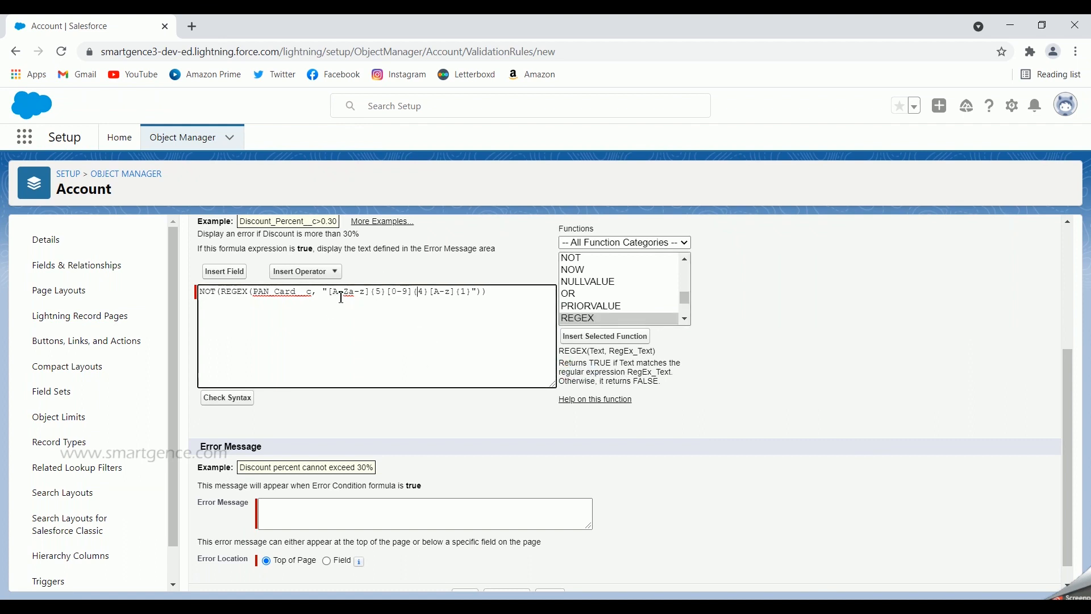
Examine the character ranges and repeat counts of the regular expression in the error condition formula
{"action": "double_click", "coordinate": [378, 293]}
{"action": "left_click_drag", "start_coordinate": [333, 295], "coordinate": [365, 297]}
{"action": "double_click", "coordinate": [420, 291]}
{"action": "left_click_drag", "start_coordinate": [391, 291], "coordinate": [407, 293]}
{"action": "left_click", "coordinate": [463, 295]}
{"action": "double_click", "coordinate": [436, 292]}
{"action": "left_click_drag", "start_coordinate": [444, 296], "coordinate": [452, 294]}
{"action": "left_click_drag", "start_coordinate": [344, 293], "coordinate": [355, 294]}
{"action": "left_click_drag", "start_coordinate": [435, 294], "coordinate": [451, 296]}
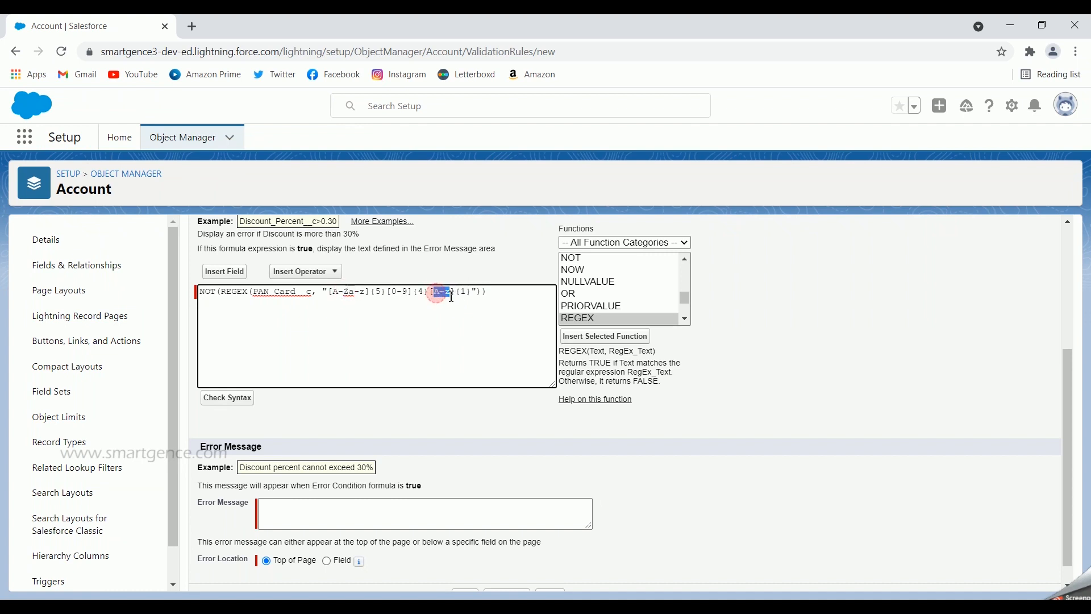
{"action": "left_click", "coordinate": [486, 307]}
Replace PAN_Card__c in the formula with the Account object's PAN Number field, PAN_Number__c
{"action": "left_click", "coordinate": [286, 294]}
{"action": "double_click", "coordinate": [286, 295]}
{"action": "left_click", "coordinate": [306, 272]}
{"action": "left_click", "coordinate": [433, 320]}
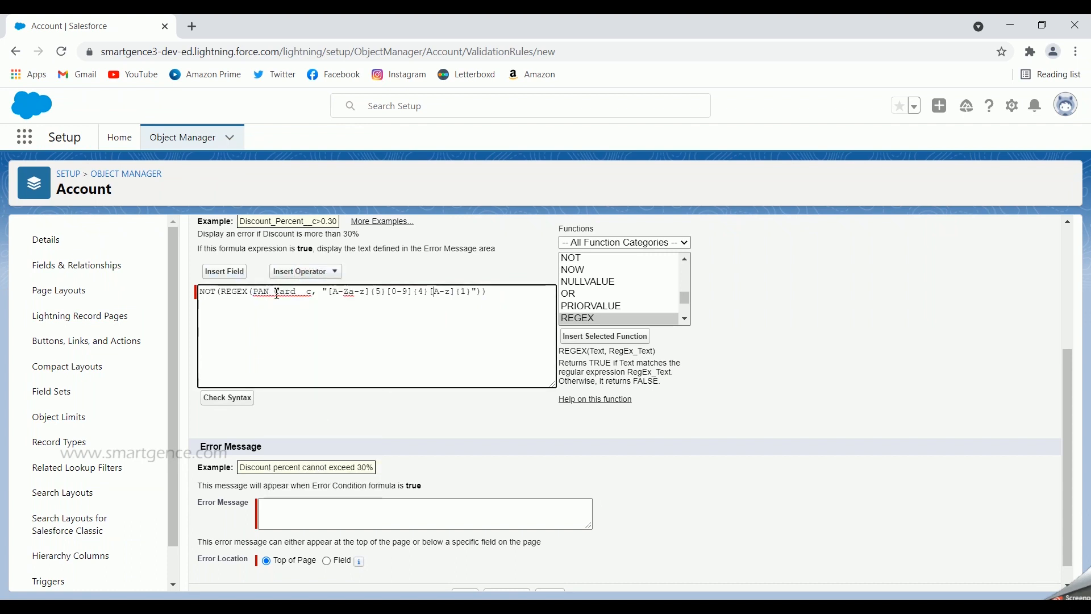
{"action": "double_click", "coordinate": [274, 292]}
{"action": "left_click", "coordinate": [224, 272]}
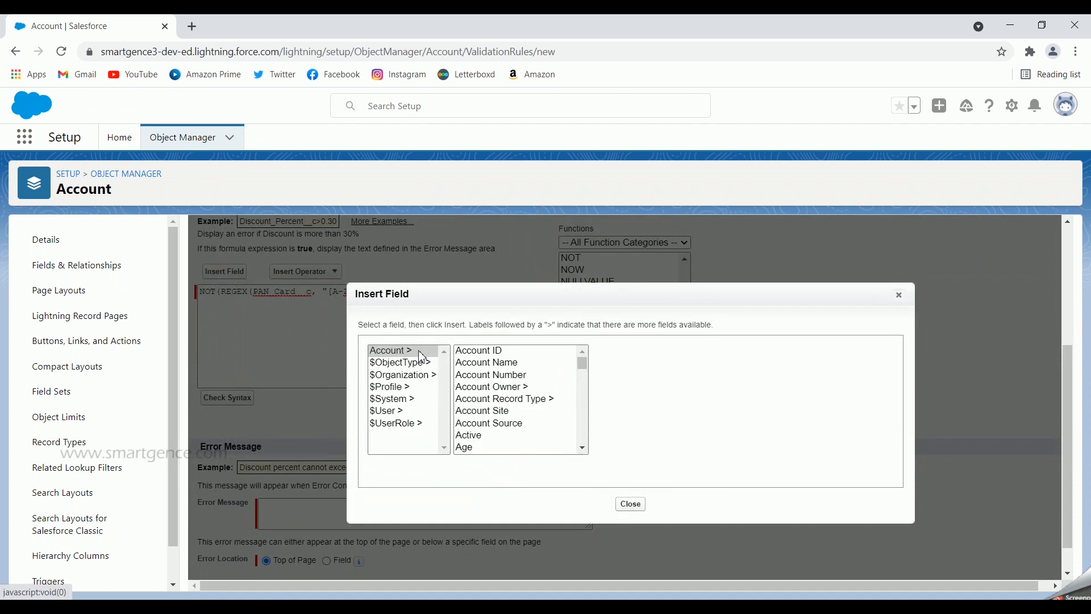
{"action": "left_click", "coordinate": [397, 351]}
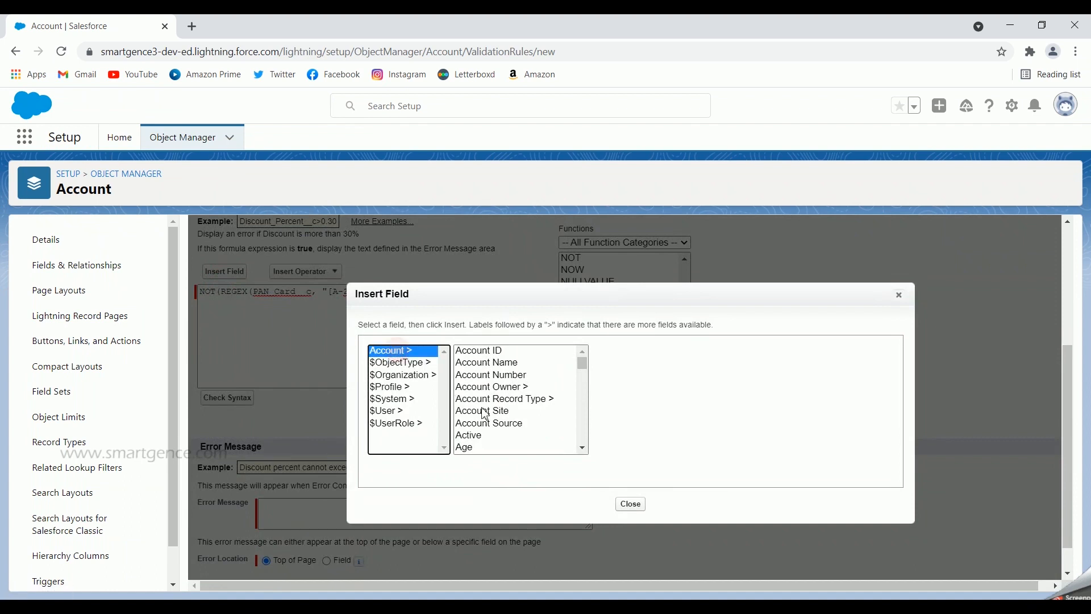
{"action": "left_click", "coordinate": [486, 411]}
{"action": "key", "text": "p"}
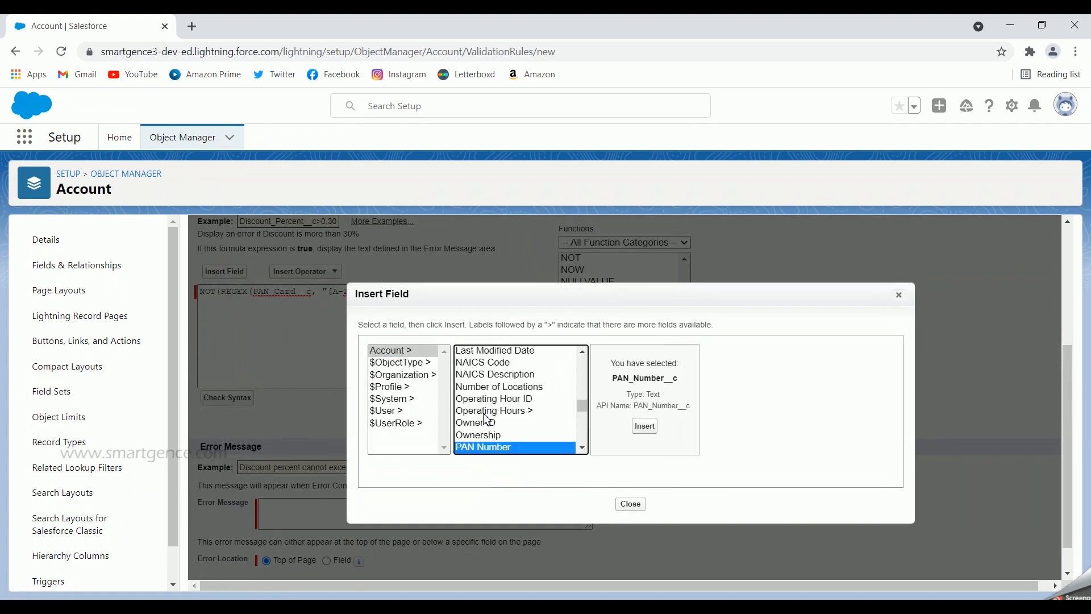
{"action": "left_click", "coordinate": [645, 427]}
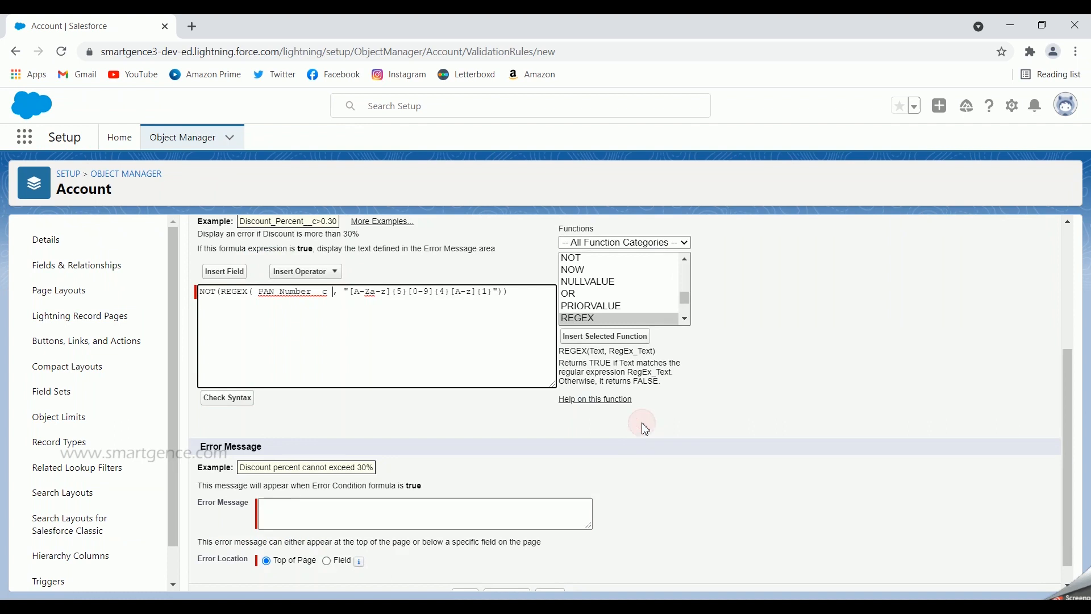
Review the parts of the completed PAN formula and check its syntax
{"action": "double_click", "coordinate": [306, 293]}
{"action": "left_click_drag", "start_coordinate": [357, 292], "coordinate": [508, 291]}
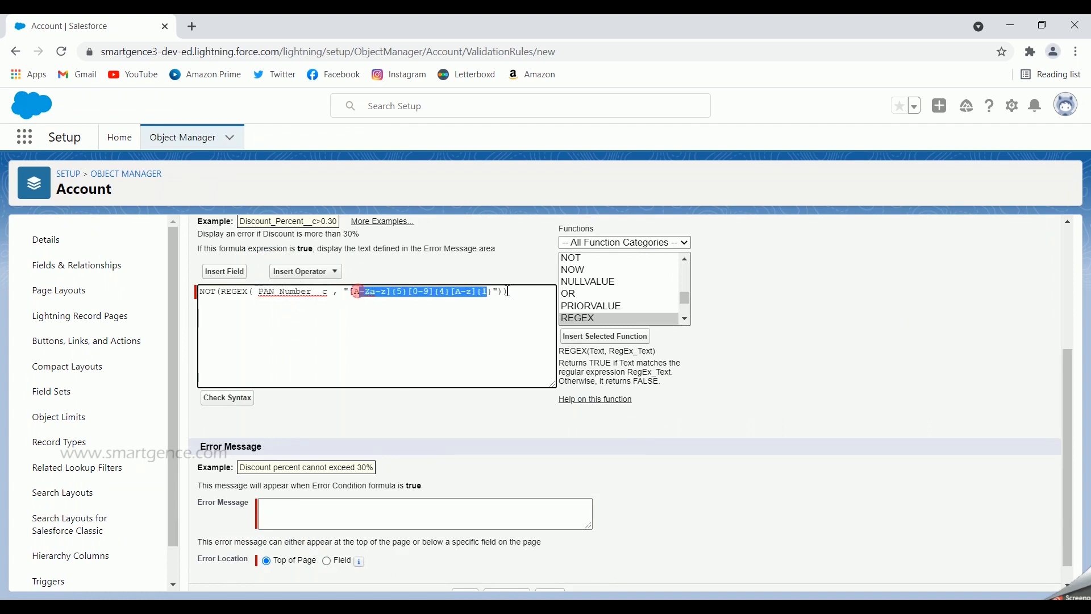
{"action": "left_click", "coordinate": [210, 291]}
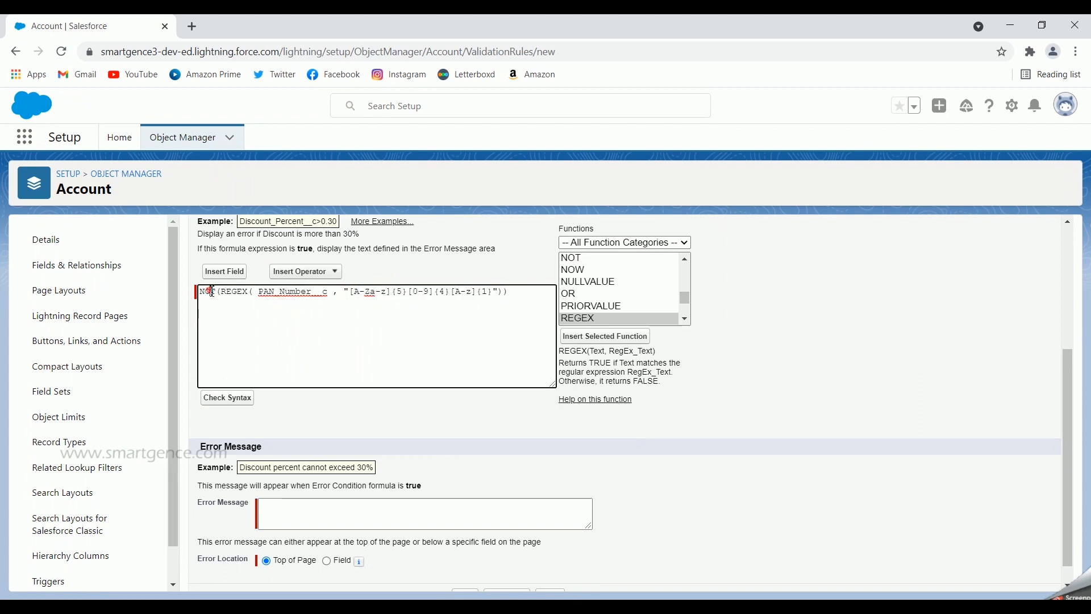
{"action": "double_click", "coordinate": [211, 291]}
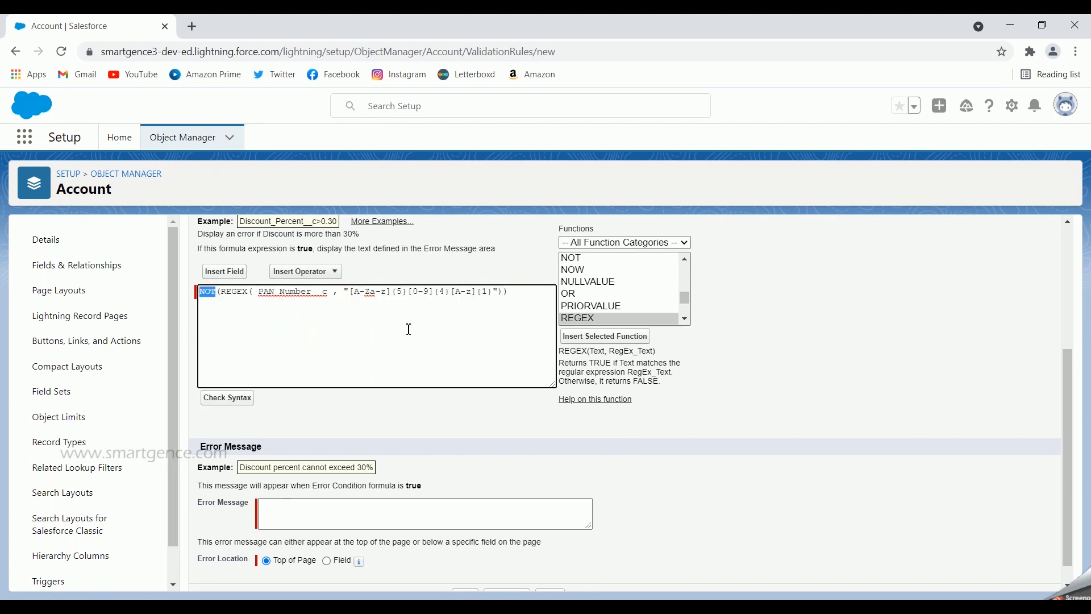
{"action": "left_click_drag", "start_coordinate": [515, 293], "coordinate": [200, 311]}
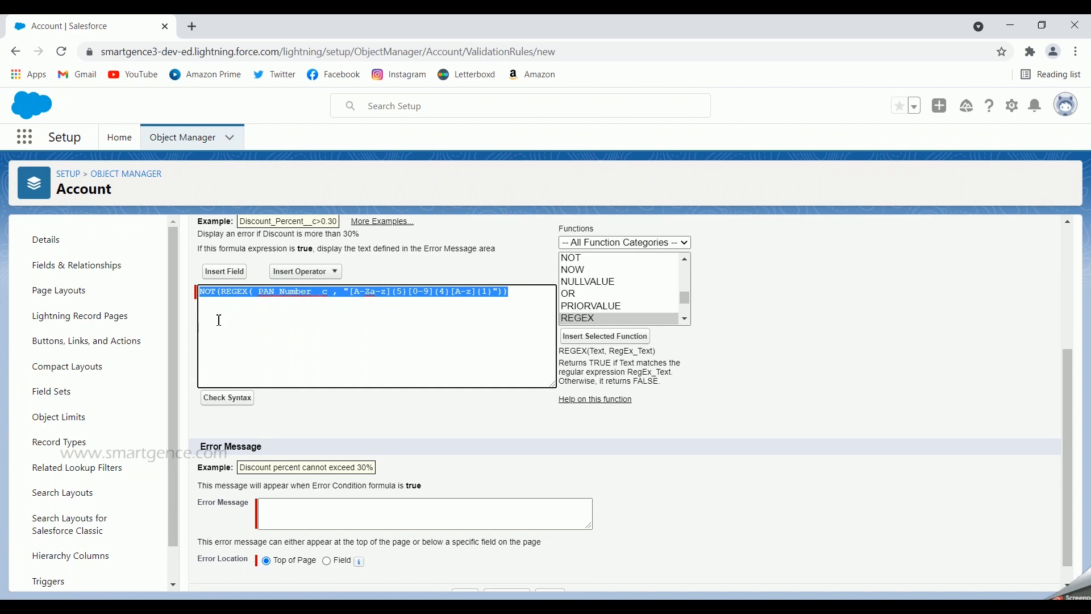
{"action": "left_click", "coordinate": [237, 399]}
{"action": "scroll", "coordinate": [425, 410], "scroll_direction": "down", "scroll_amount": 5}
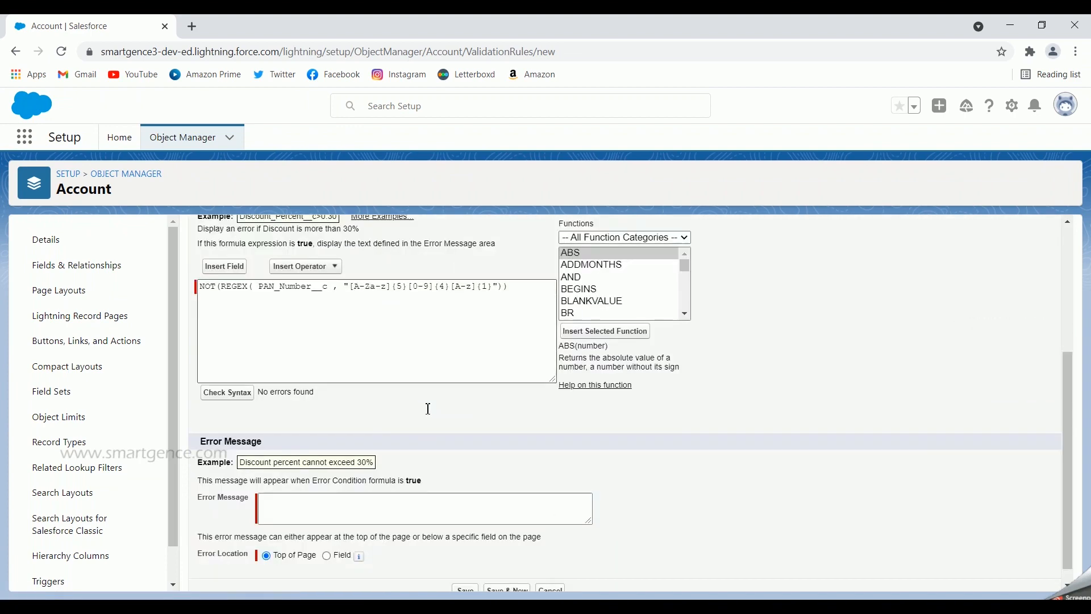
{"action": "left_click_drag", "start_coordinate": [328, 372], "coordinate": [295, 396]}
Set the error message "Populate the PAN number in the correct format" to display at the PAN Number field, and save the rule
{"action": "left_click", "coordinate": [342, 489]}
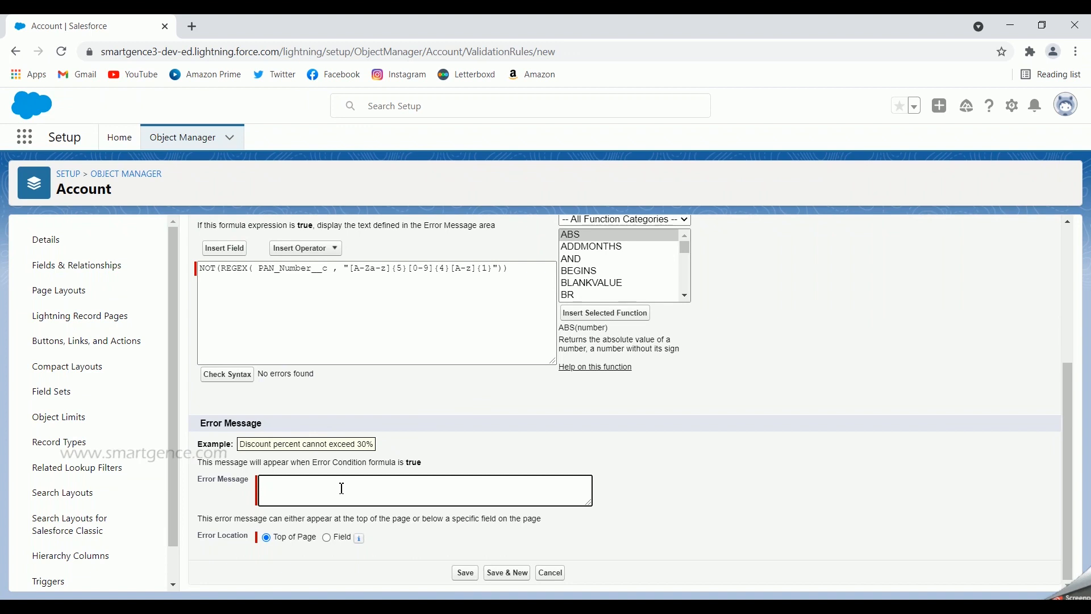
{"action": "type", "text": "Populate the PAN number in the correct format"}
{"action": "left_click", "coordinate": [328, 537]}
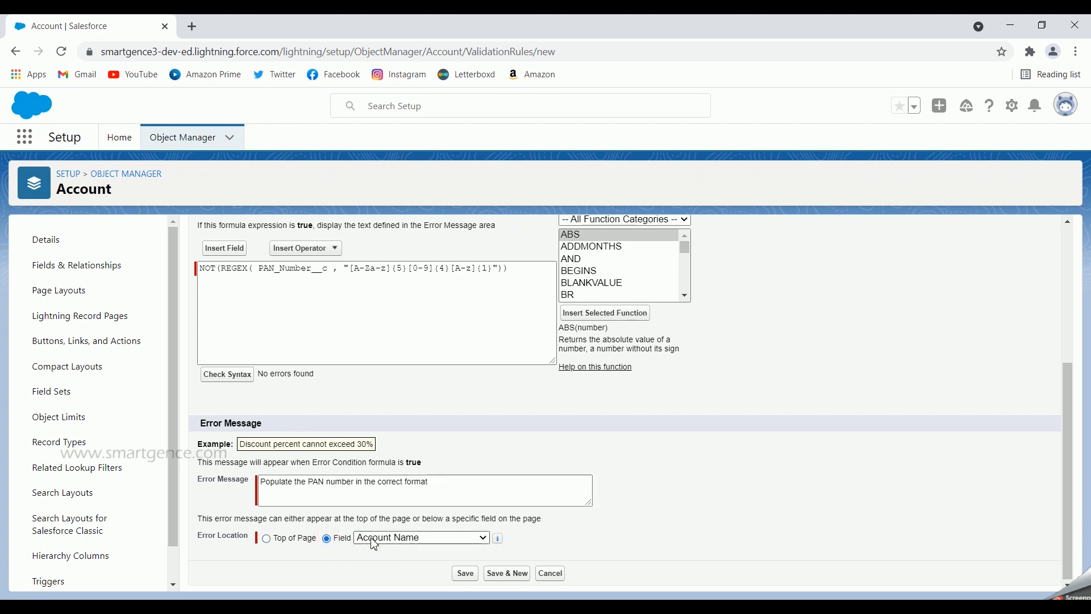
{"action": "left_click", "coordinate": [374, 544]}
{"action": "key", "text": "p"}
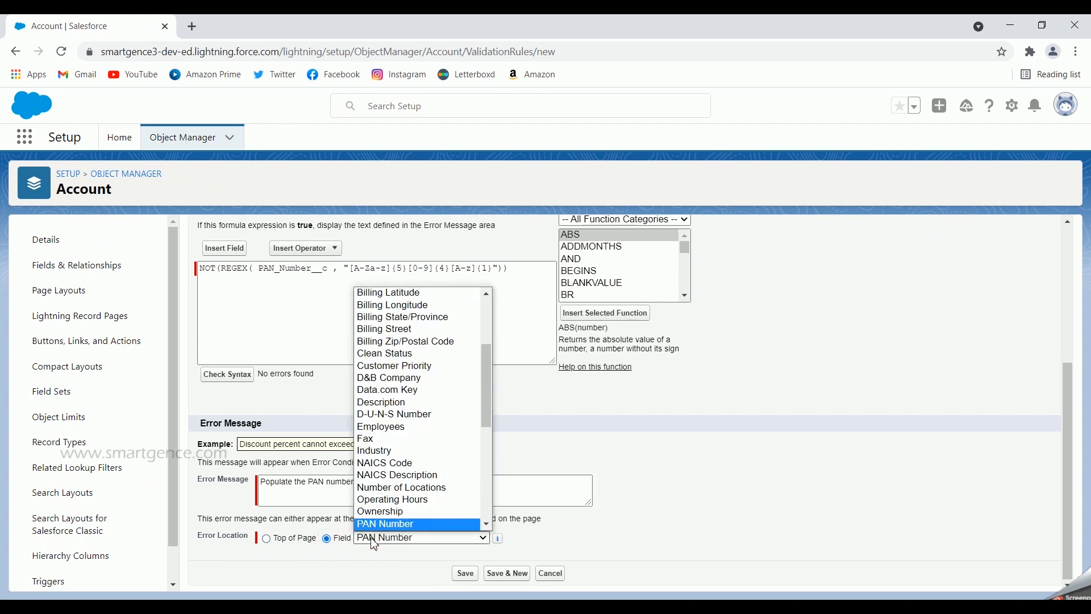
{"action": "left_click", "coordinate": [375, 544]}
{"action": "left_click", "coordinate": [462, 574]}
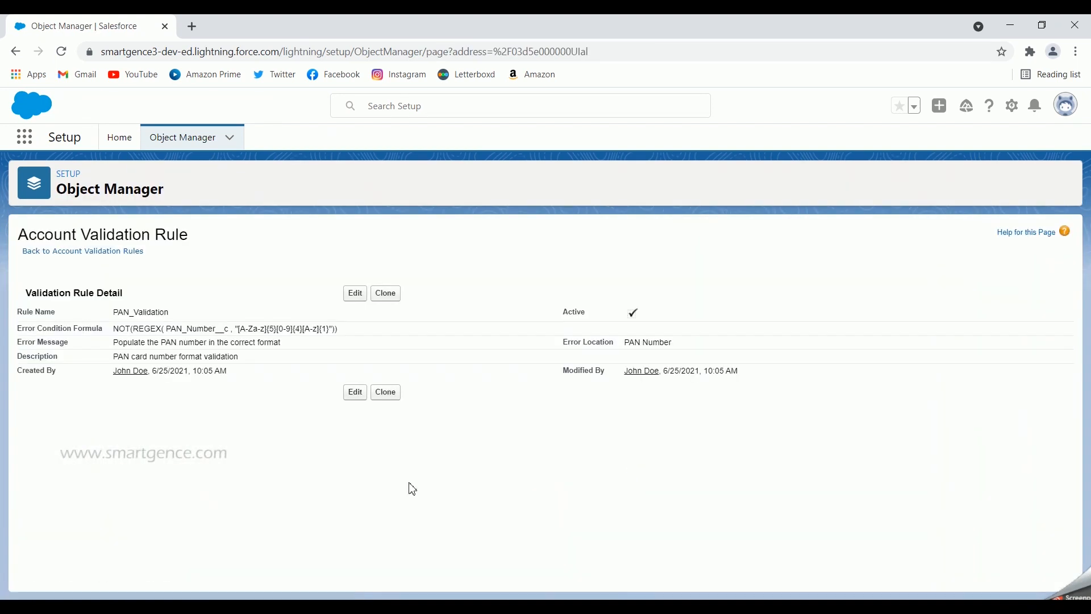
Duplicate the browser tab, open Accounts there by searching for "account", and start a new account record
{"action": "right_click", "coordinate": [138, 21]}
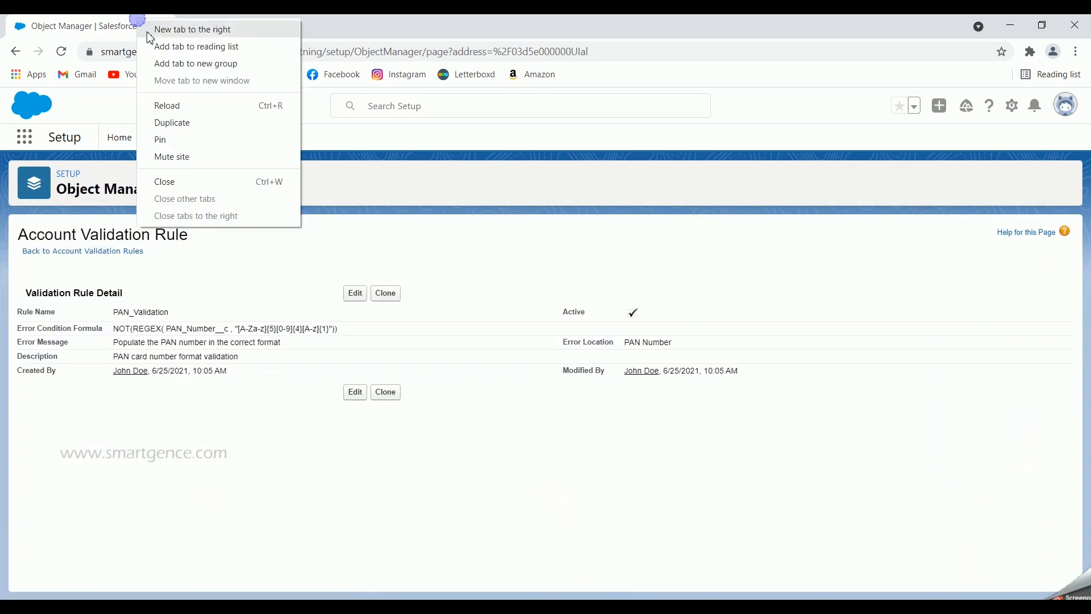
{"action": "left_click", "coordinate": [187, 122]}
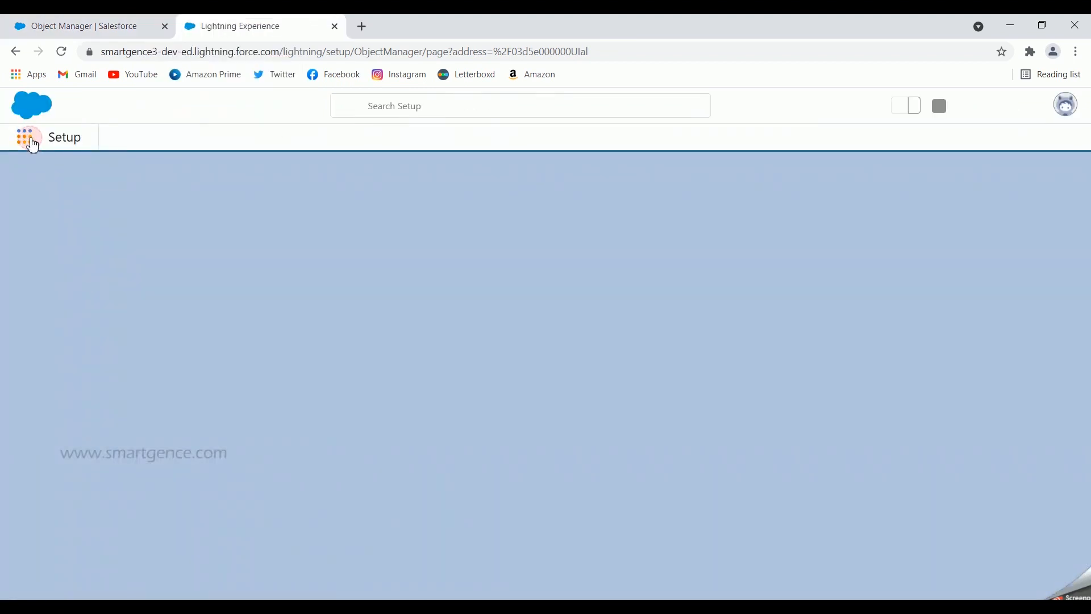
{"action": "left_click", "coordinate": [31, 144]}
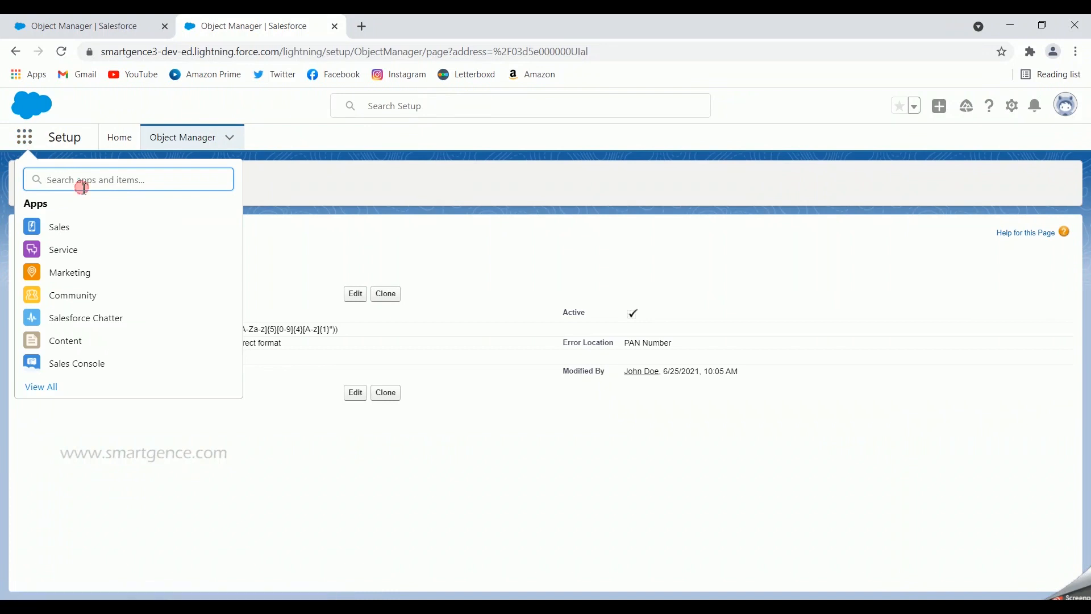
{"action": "type", "text": "account"}
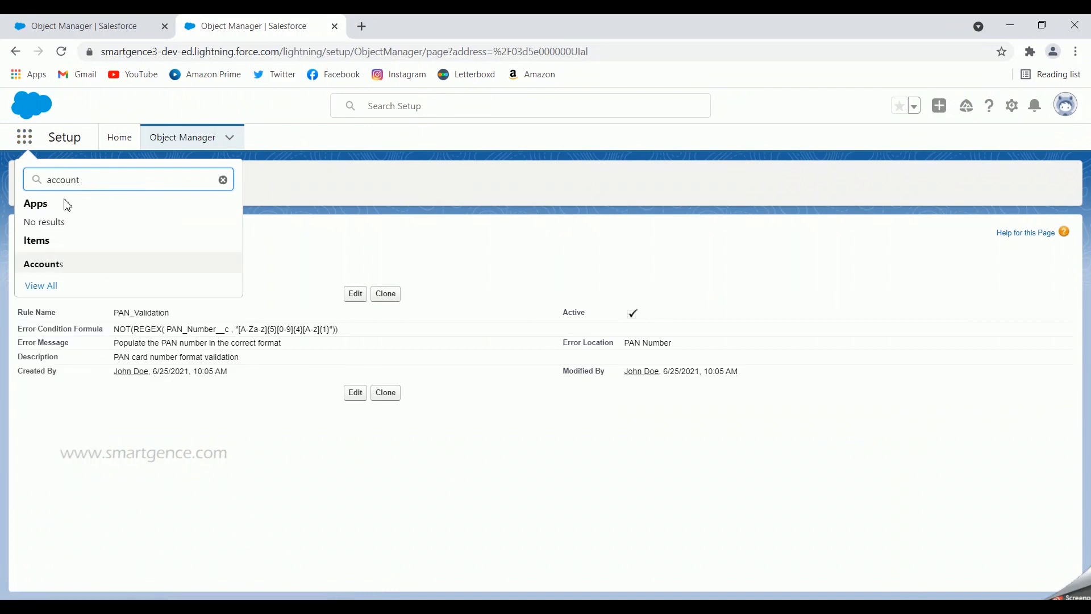
{"action": "left_click", "coordinate": [34, 264]}
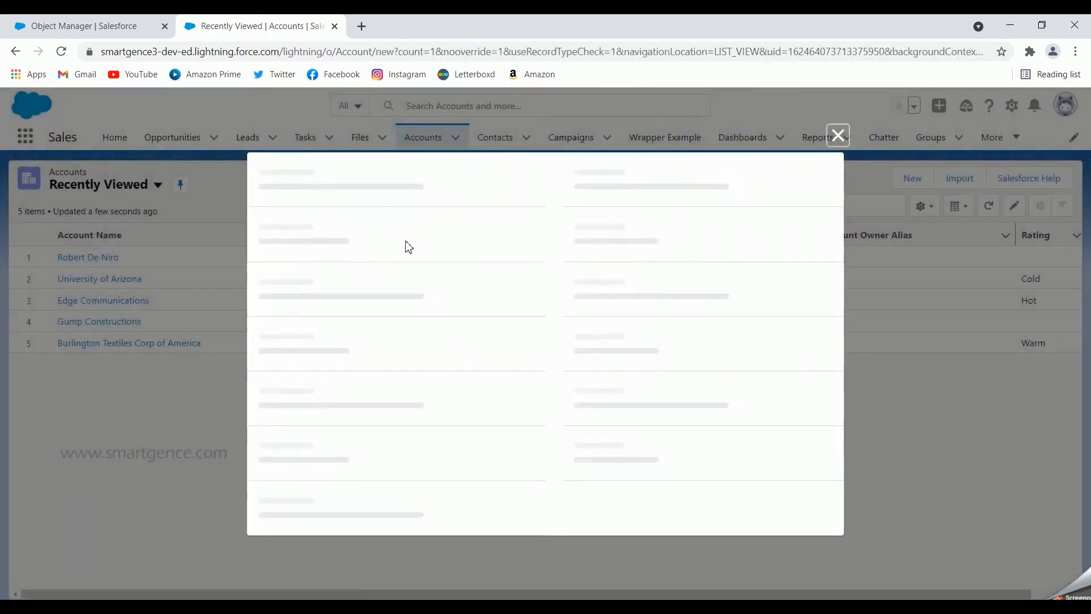
Enter the account's name and set Active to Yes on the new account form
{"action": "left_click", "coordinate": [419, 244]}
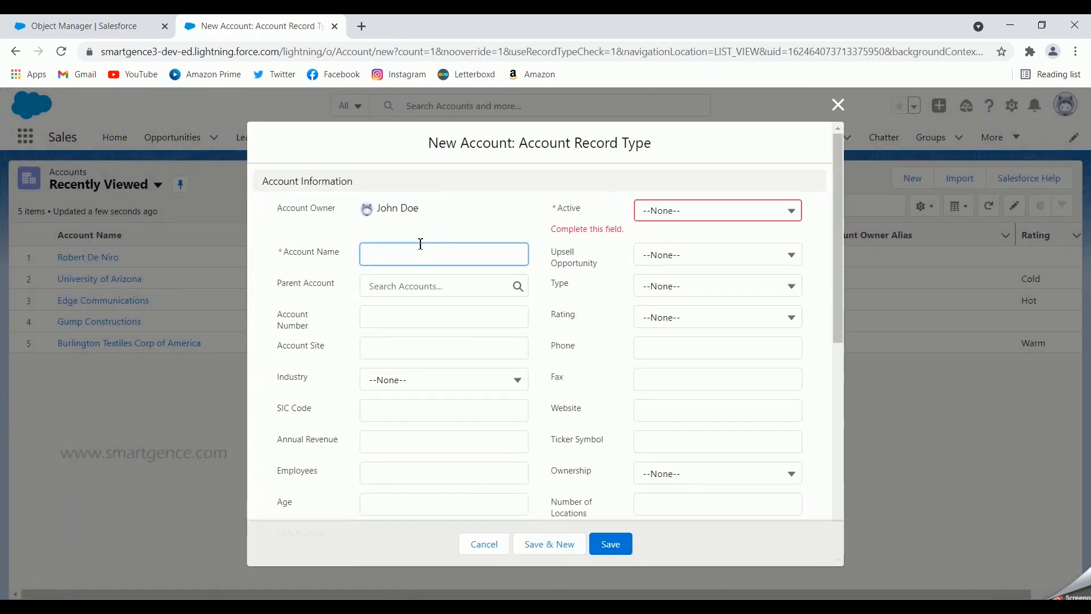
{"action": "type", "text": "Joe Pesci"}
{"action": "left_click", "coordinate": [701, 212]}
{"action": "left_click", "coordinate": [677, 285]}
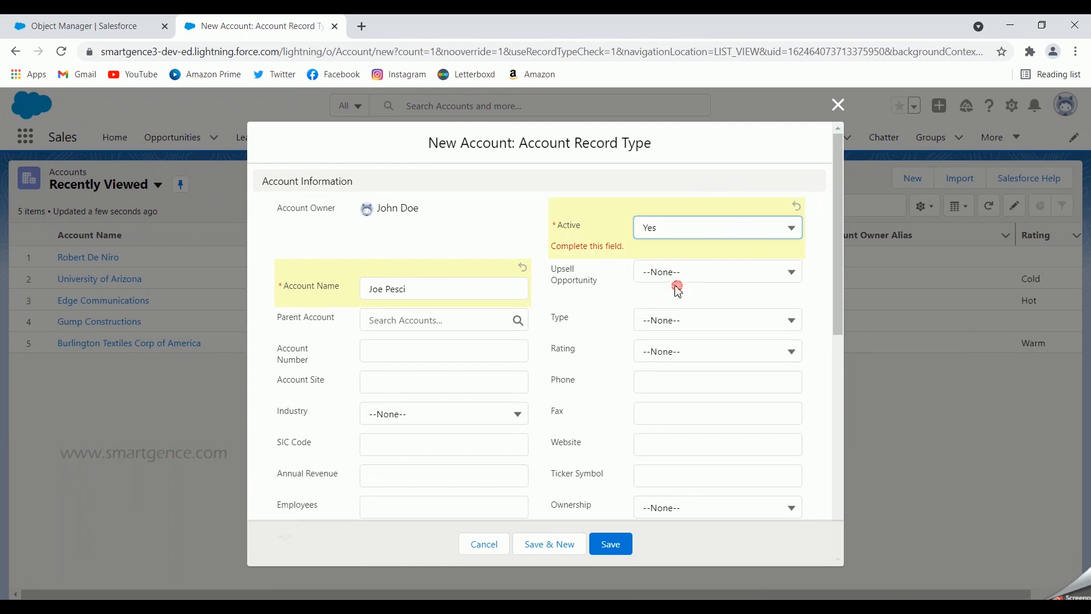
Fill in the account's SLA details: expiration date 6/25/2021, SLA Gold, and serial number 12345
{"action": "scroll", "coordinate": [523, 313], "scroll_direction": "down", "scroll_amount": 1}
{"action": "scroll", "coordinate": [523, 313], "scroll_direction": "down", "scroll_amount": 7}
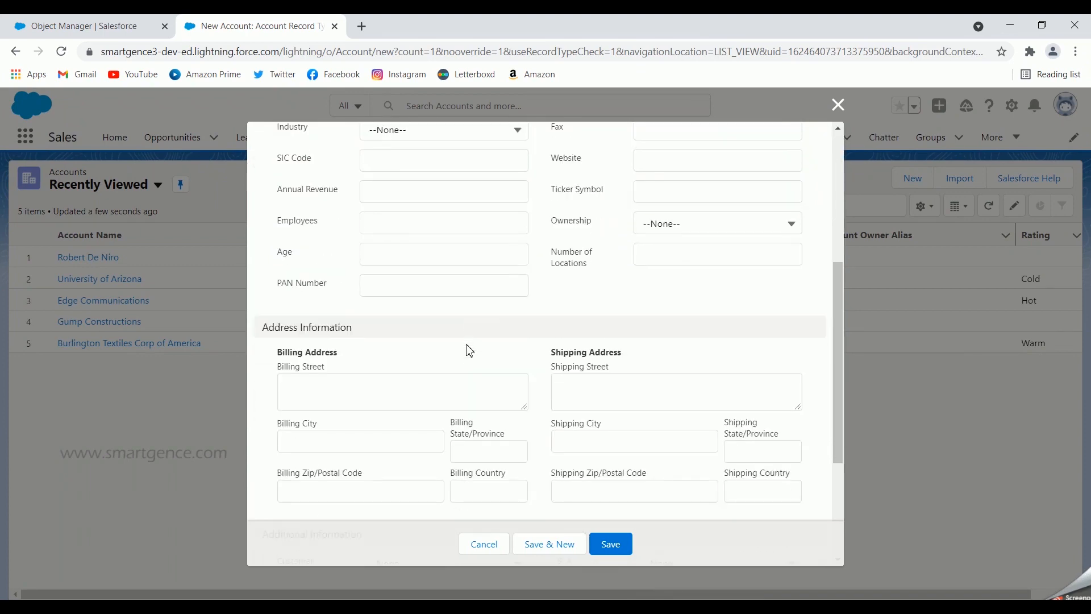
{"action": "left_click", "coordinate": [516, 397]}
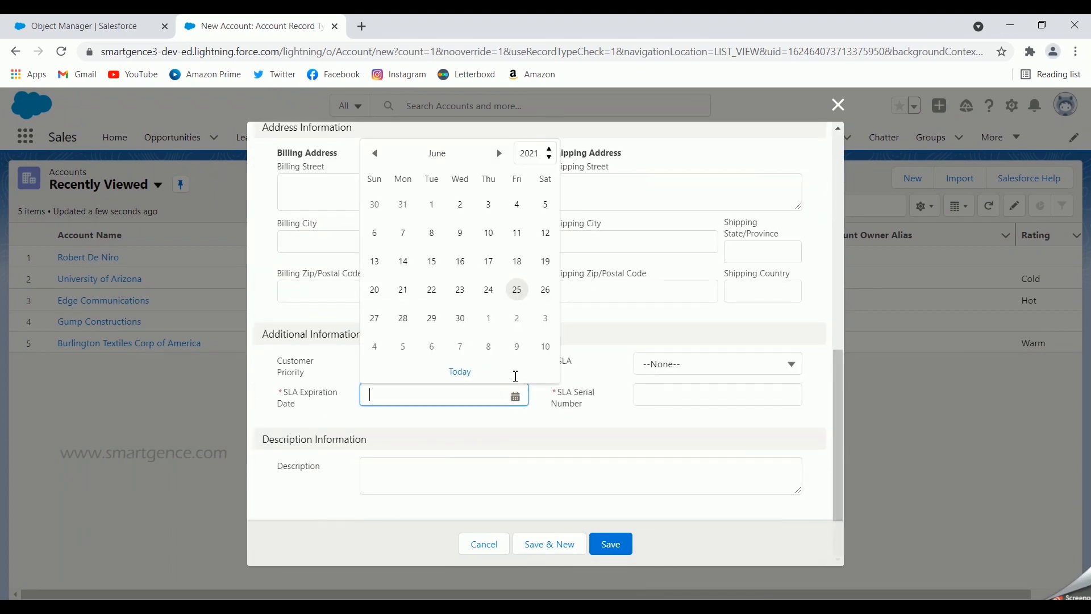
{"action": "left_click", "coordinate": [512, 290]}
{"action": "left_click", "coordinate": [671, 365]}
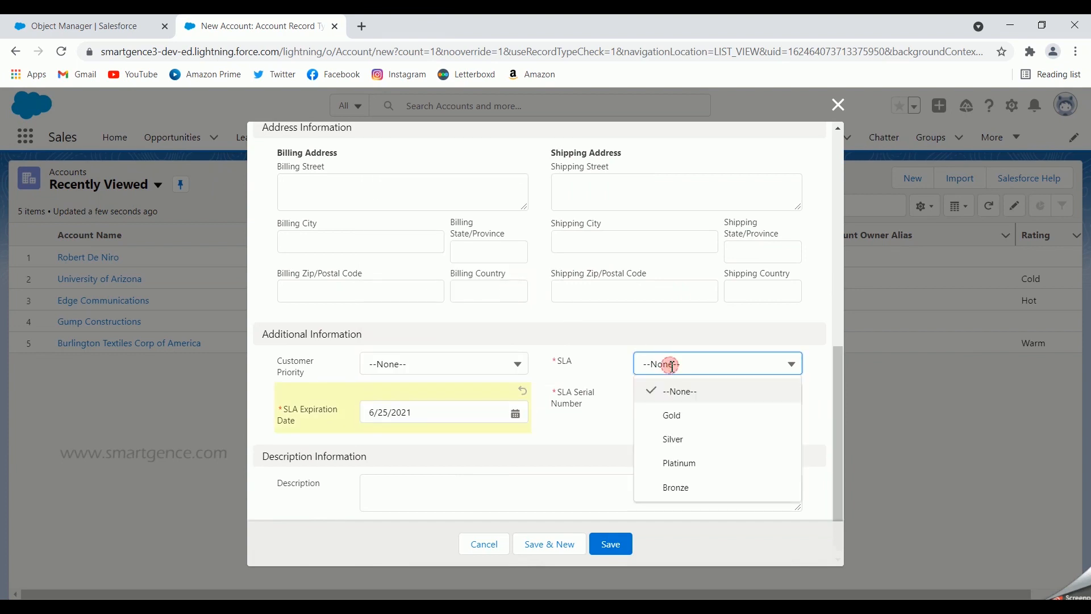
{"action": "left_click", "coordinate": [679, 416]}
{"action": "left_click", "coordinate": [680, 409]}
{"action": "type", "text": "12345"}
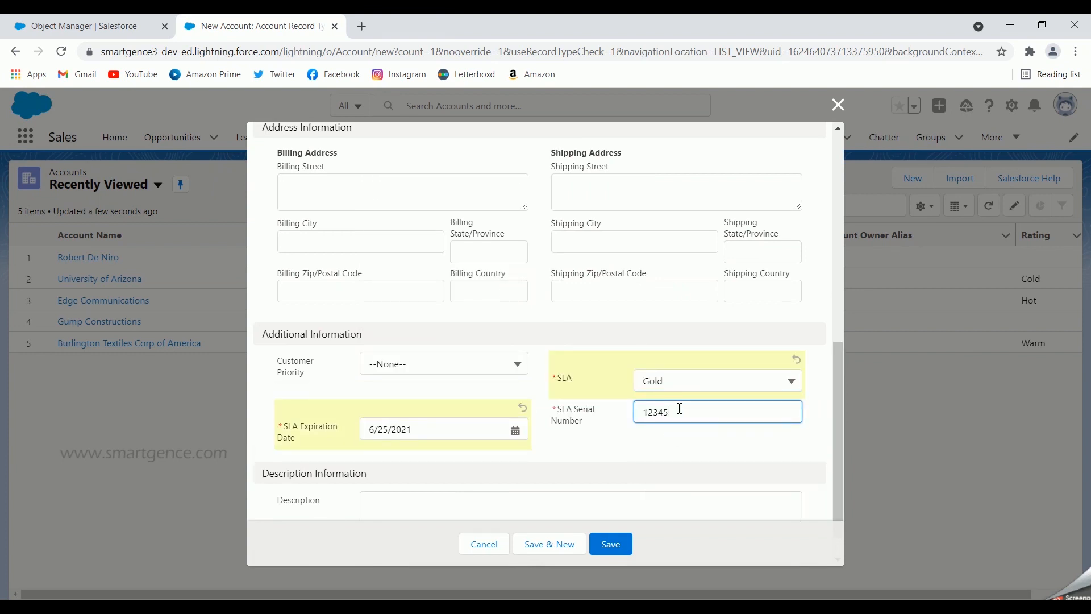
Test the validation rule by saving the account with a PAN number that starts with digits, and jump to the flagged field
{"action": "scroll", "coordinate": [474, 388], "scroll_direction": "up", "scroll_amount": 4}
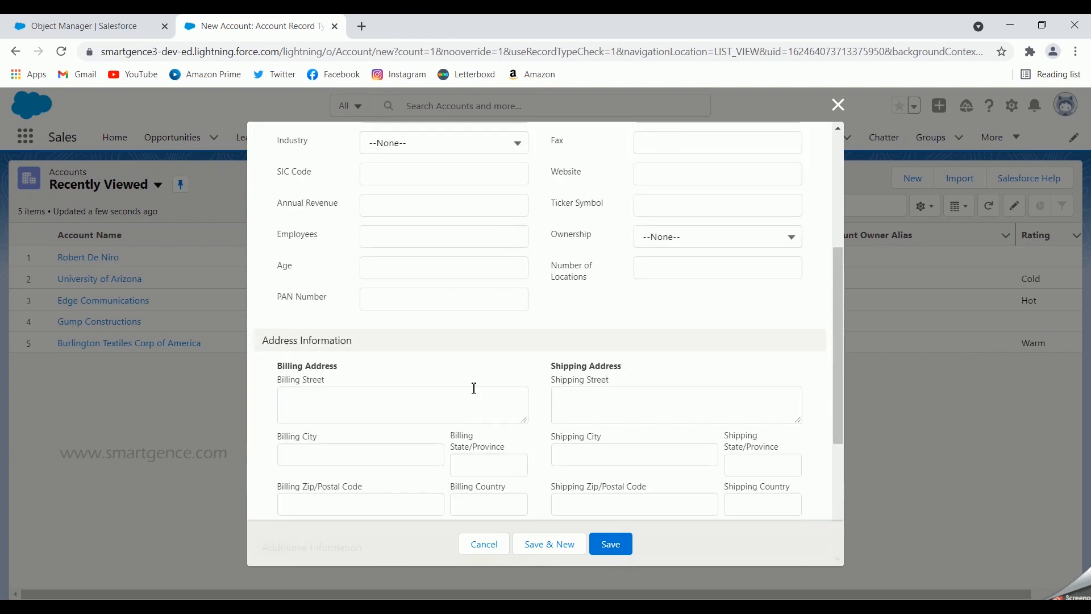
{"action": "left_click", "coordinate": [454, 300]}
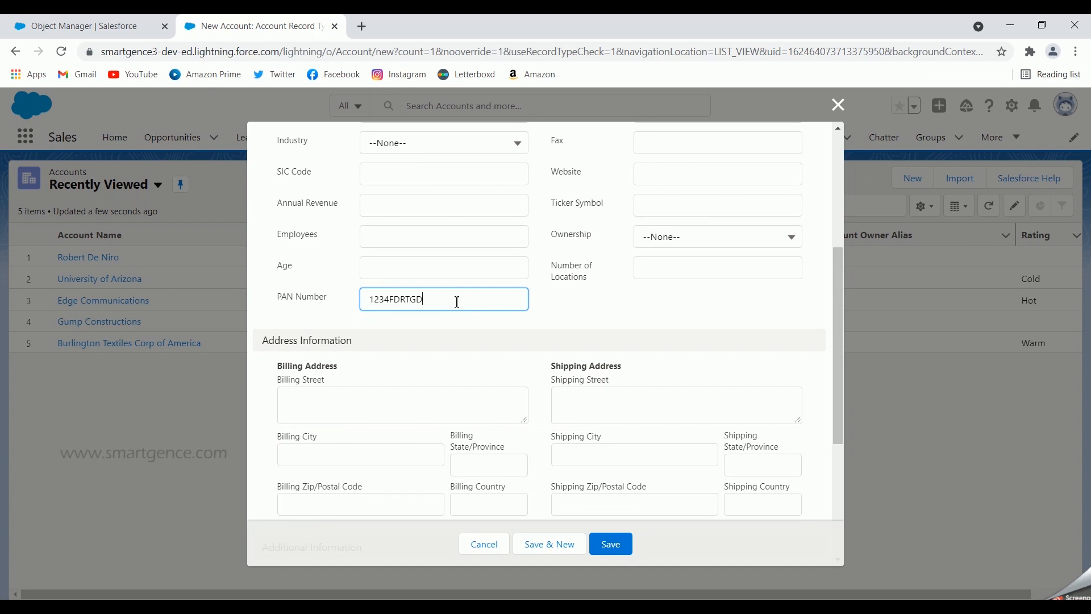
{"action": "left_click", "coordinate": [625, 546]}
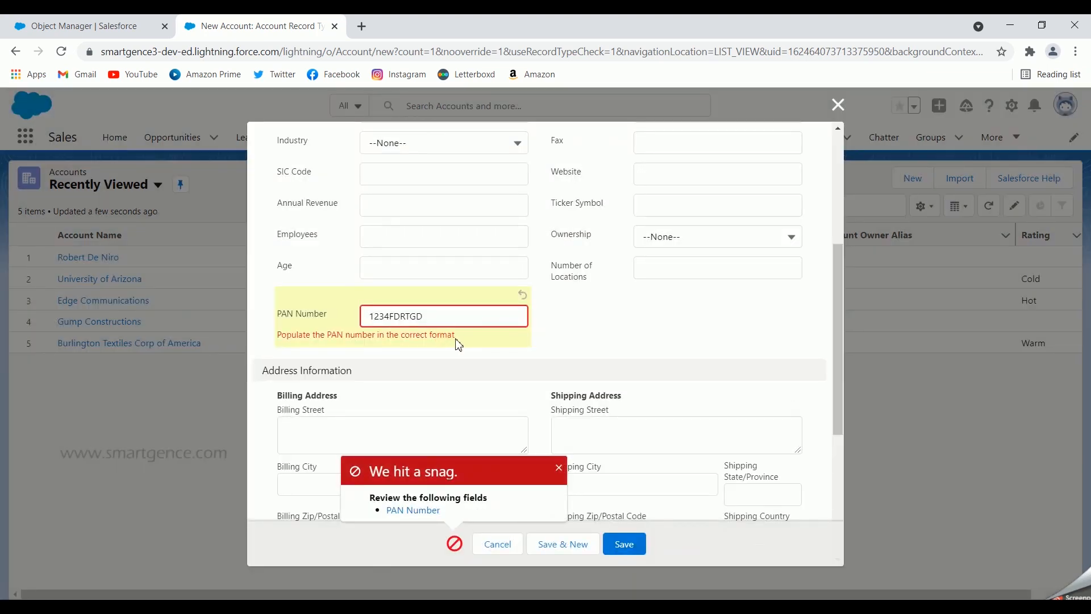
{"action": "scroll", "coordinate": [554, 400], "scroll_direction": "down", "scroll_amount": 3}
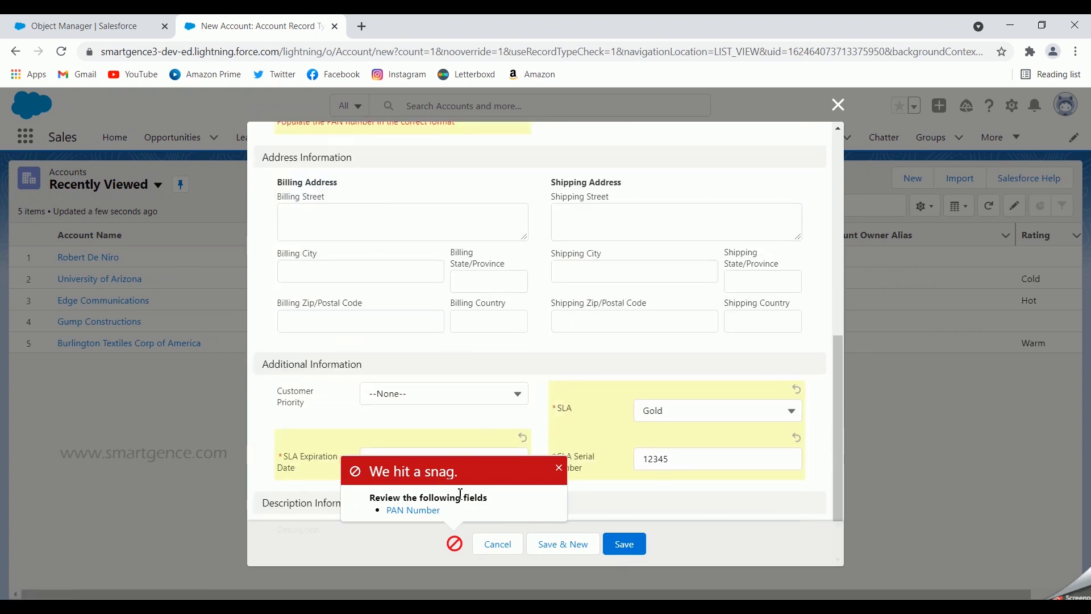
{"action": "left_click", "coordinate": [418, 511]}
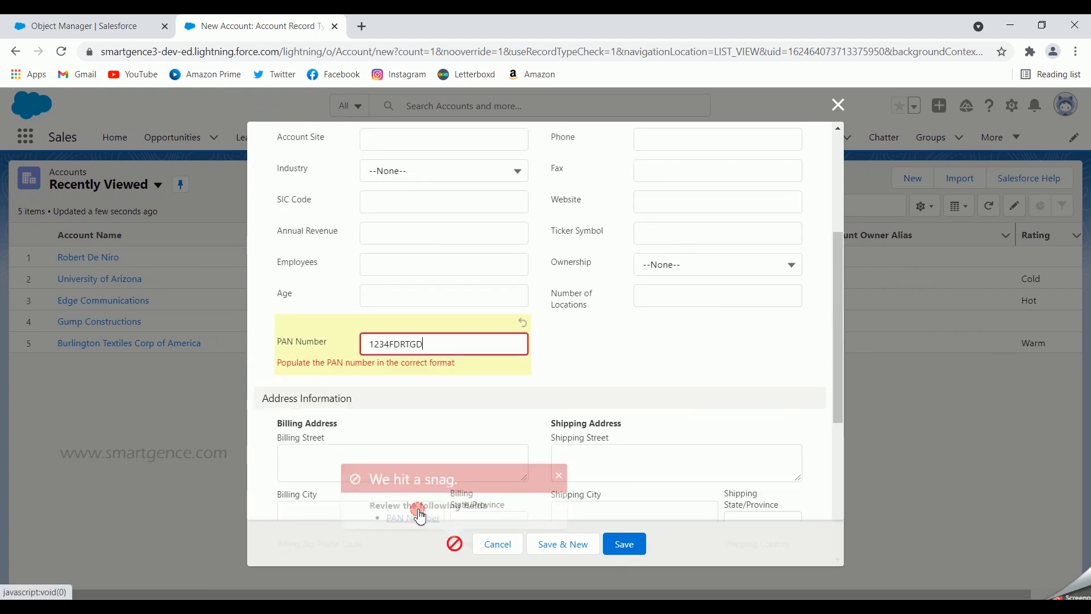
Compare the error shown under the PAN Number field with the error location set in the PAN_Validation rule
{"action": "mouse_move", "coordinate": [281, 363]}
{"action": "left_mouse_down"}
{"action": "mouse_move", "coordinate": [403, 378]}
{"action": "mouse_move", "coordinate": [458, 368]}
{"action": "mouse_move", "coordinate": [288, 362]}
{"action": "left_mouse_up"}
{"action": "left_click", "coordinate": [116, 25]}
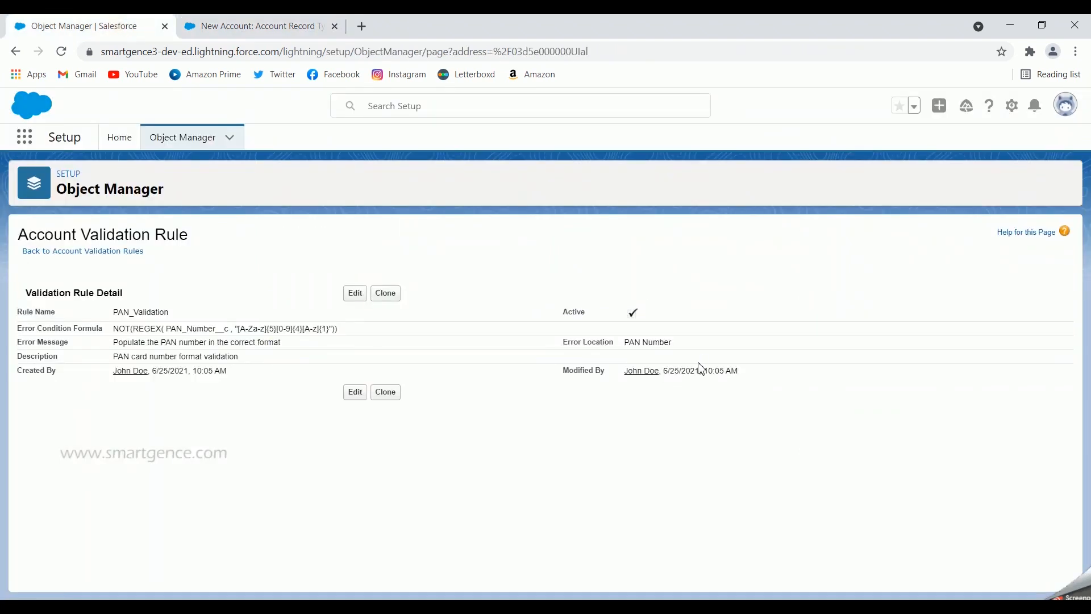
{"action": "triple_click", "coordinate": [673, 343]}
Replace the new account's PAN number with one of five letters, four digits and one letter, and save the record
{"action": "left_click", "coordinate": [293, 34]}
{"action": "left_click", "coordinate": [435, 349]}
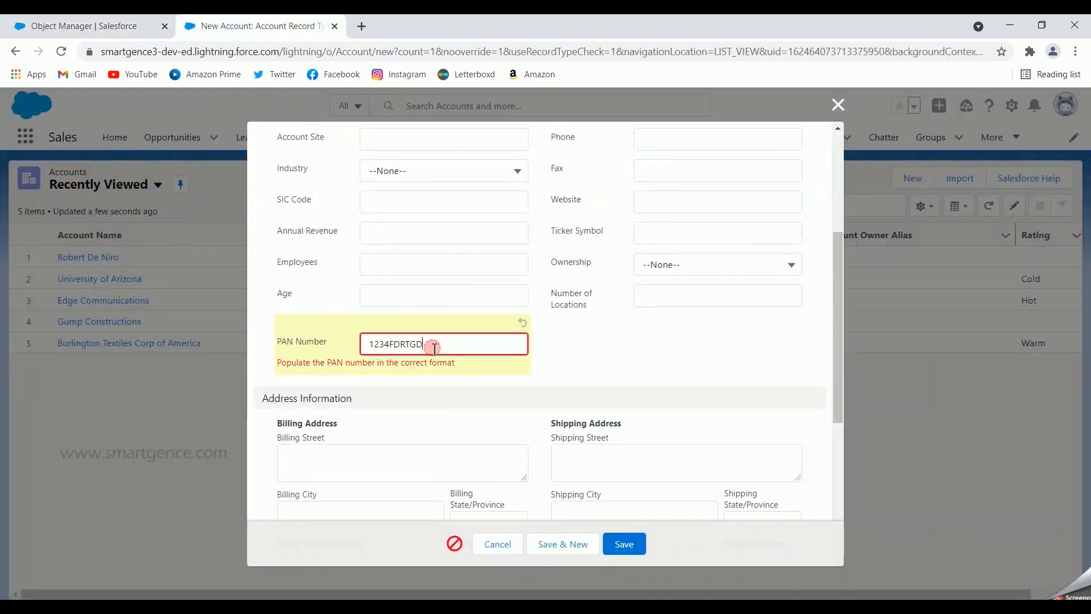
{"action": "left_click_drag", "start_coordinate": [434, 348], "coordinate": [332, 340]}
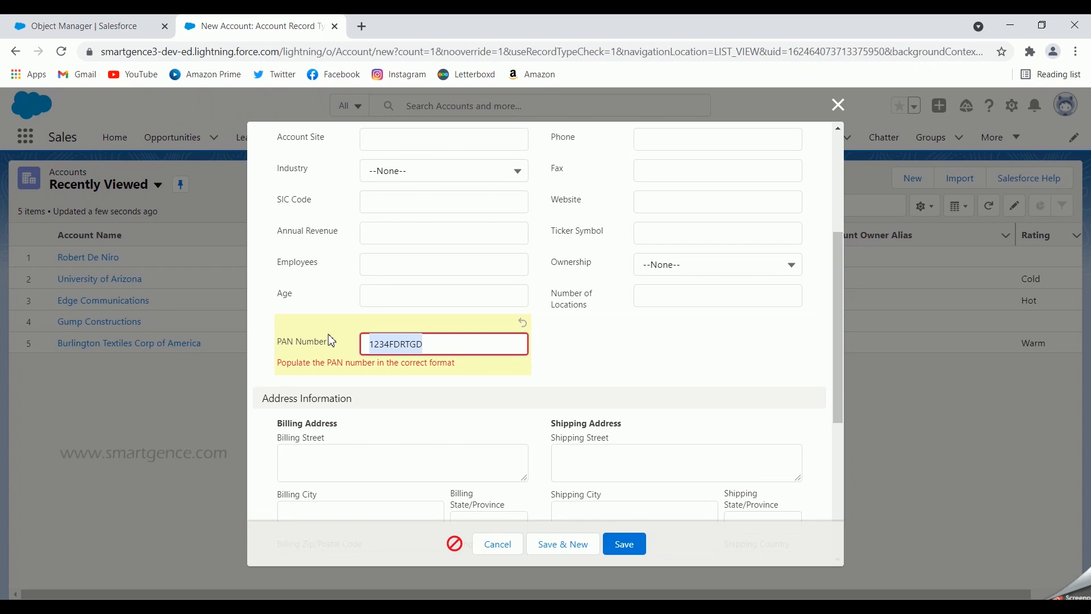
{"action": "type", "text": "CSDFR5467R"}
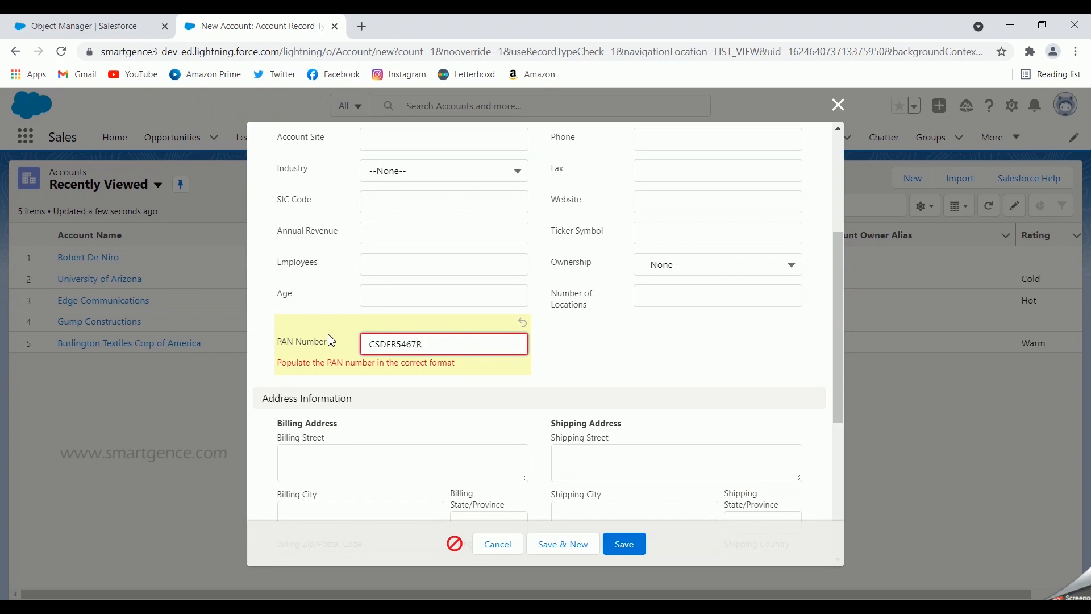
{"action": "left_click", "coordinate": [640, 544]}
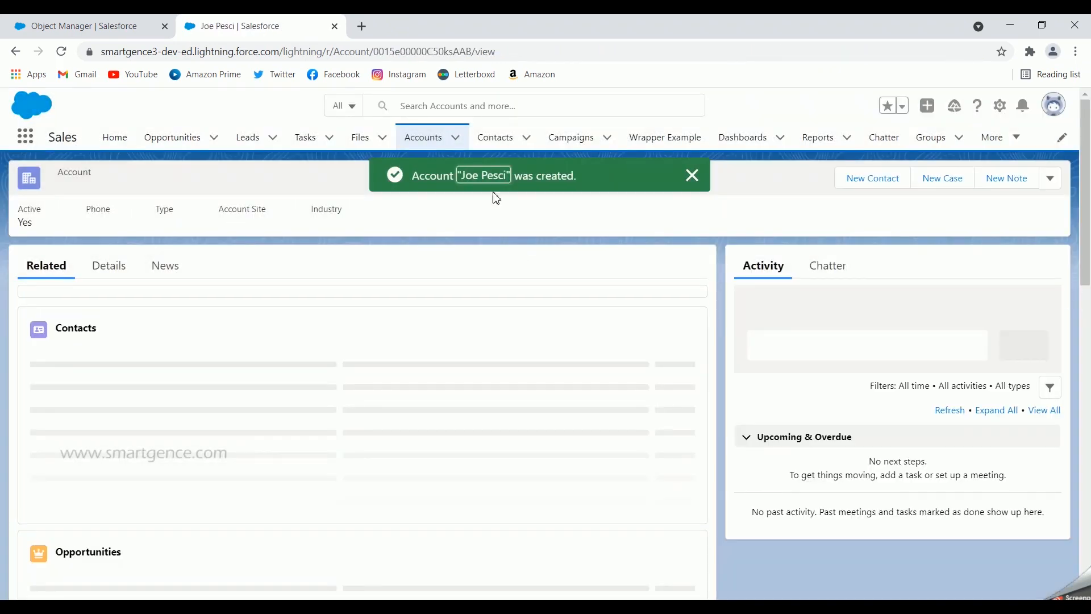